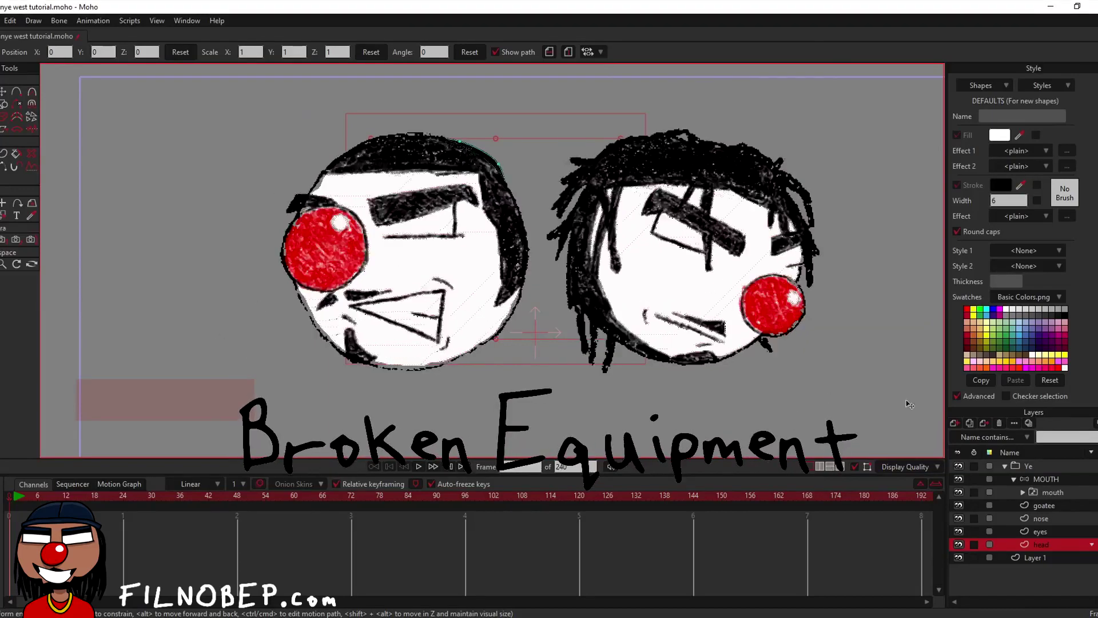
Step: Shrink the timeline area to enlarge the canvas and split the canvas into two side-by-side views
{"action": "left_click", "coordinate": [1041, 532]}
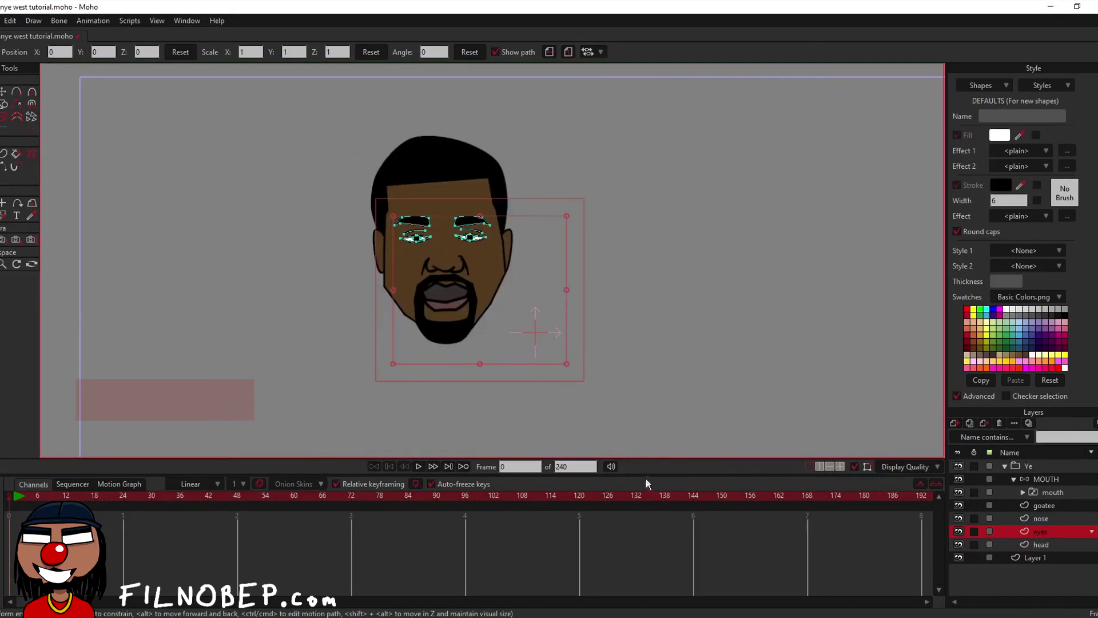
{"action": "left_click_drag", "start_coordinate": [657, 474], "coordinate": [656, 556]}
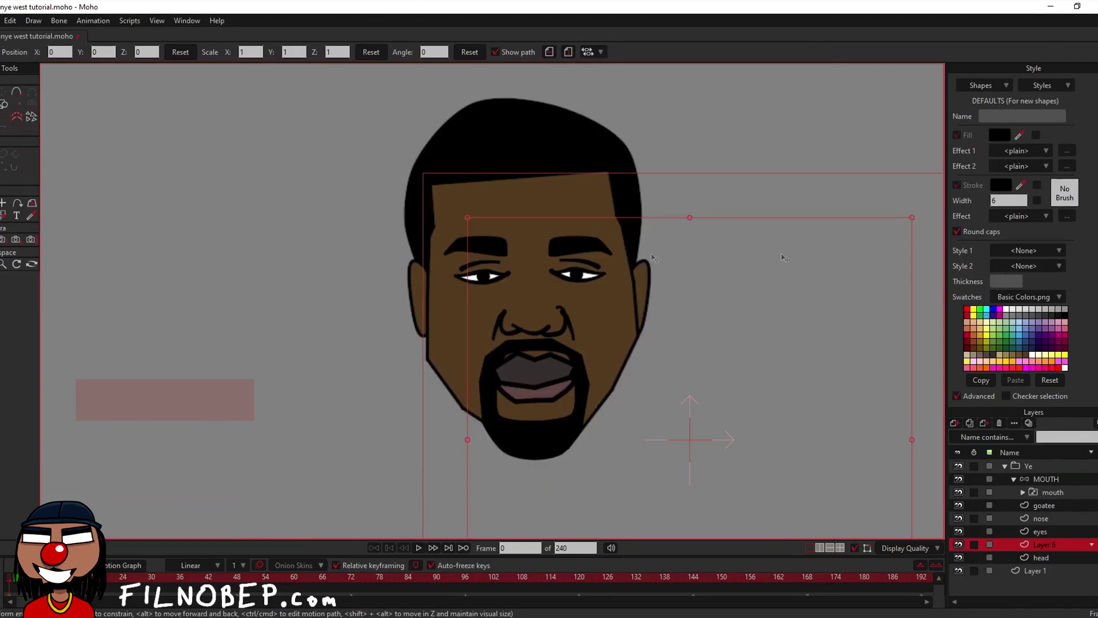
{"action": "left_click", "coordinate": [819, 548]}
Step: Frame the head in both views and narrow the first view to give the second one more room
{"action": "scroll", "coordinate": [266, 223], "scroll_direction": "up", "scroll_amount": 5}
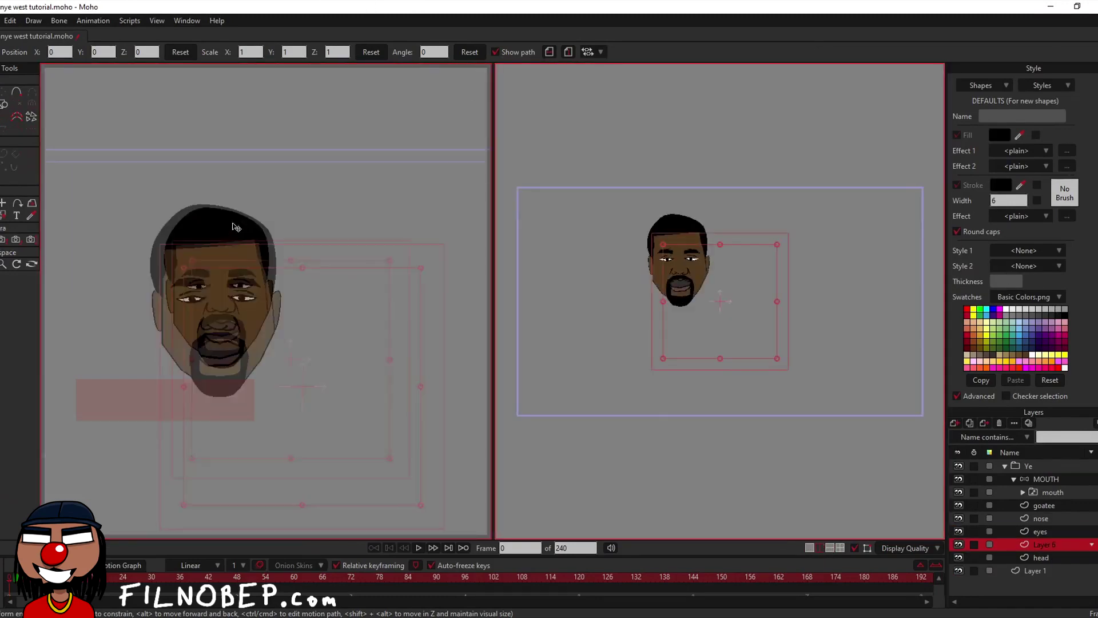
{"action": "left_click_drag", "start_coordinate": [247, 222], "coordinate": [240, 216]}
{"action": "scroll", "coordinate": [275, 263], "scroll_direction": "down", "scroll_amount": 1}
{"action": "left_click_drag", "start_coordinate": [303, 304], "coordinate": [319, 328]}
{"action": "left_click_drag", "start_coordinate": [497, 329], "coordinate": [353, 329]}
{"action": "left_click", "coordinate": [660, 311]}
{"action": "scroll", "coordinate": [642, 307], "scroll_direction": "up", "scroll_amount": 5}
{"action": "left_click_drag", "start_coordinate": [642, 307], "coordinate": [816, 437]}
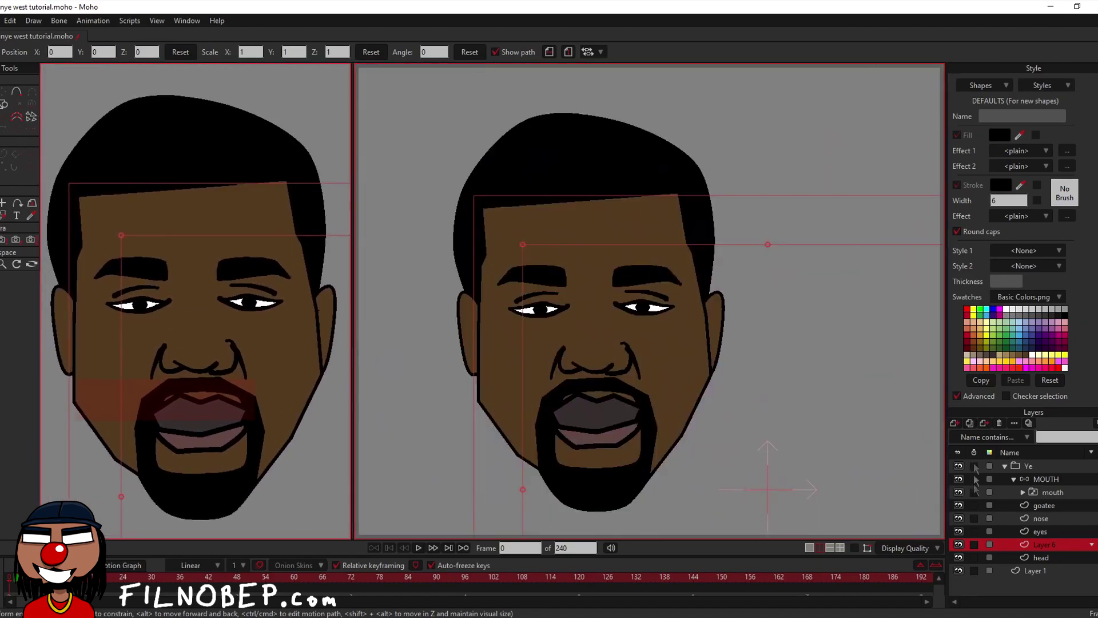
Step: On the head layer, add points along the left side of the hair outline to give it an uneven, bumpy edge
{"action": "left_click", "coordinate": [1031, 559]}
{"action": "left_click", "coordinate": [4, 95]}
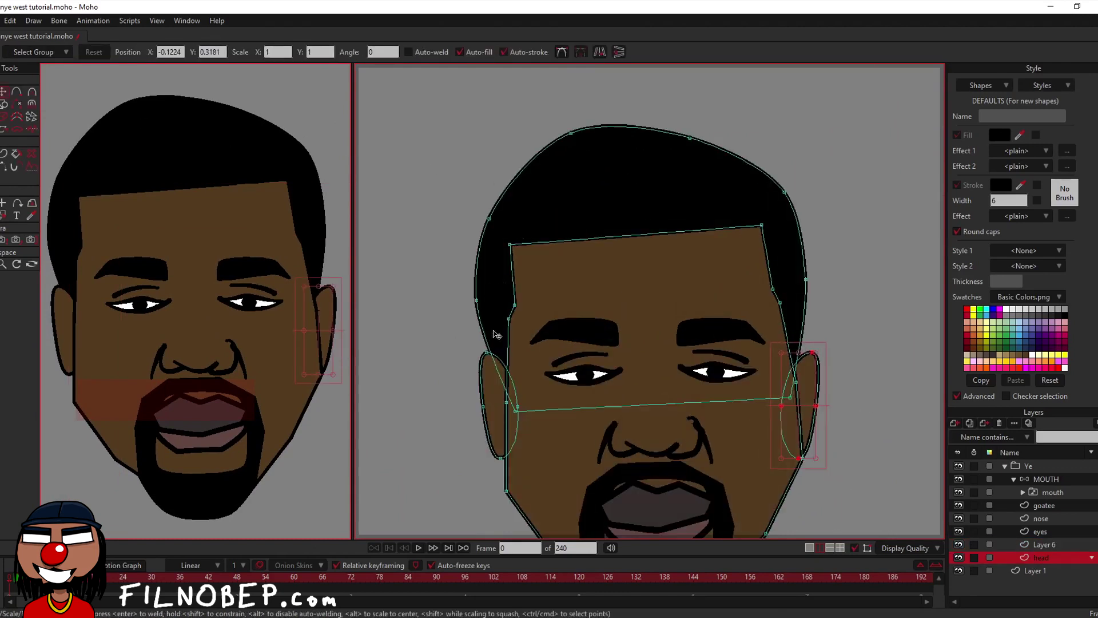
{"action": "key", "text": "a"}
{"action": "left_click", "coordinate": [492, 351]}
{"action": "left_click", "coordinate": [520, 179]}
{"action": "left_click", "coordinate": [533, 157]}
{"action": "left_click", "coordinate": [493, 199]}
{"action": "left_click", "coordinate": [475, 244]}
{"action": "left_click", "coordinate": [473, 269]}
Step: Add points along the right side and top of the hair outline to continue the bumpy edge
{"action": "left_click", "coordinate": [801, 353]}
{"action": "left_click", "coordinate": [806, 313]}
{"action": "left_click", "coordinate": [812, 290]}
{"action": "left_click", "coordinate": [807, 248]}
{"action": "left_click", "coordinate": [797, 231]}
{"action": "left_click", "coordinate": [797, 212]}
{"action": "left_click", "coordinate": [754, 169]}
{"action": "left_click", "coordinate": [749, 156]}
{"action": "left_click", "coordinate": [768, 175]}
{"action": "left_click_drag", "start_coordinate": [724, 150], "coordinate": [715, 158]}
{"action": "left_click", "coordinate": [638, 133]}
{"action": "left_click", "coordinate": [657, 124]}
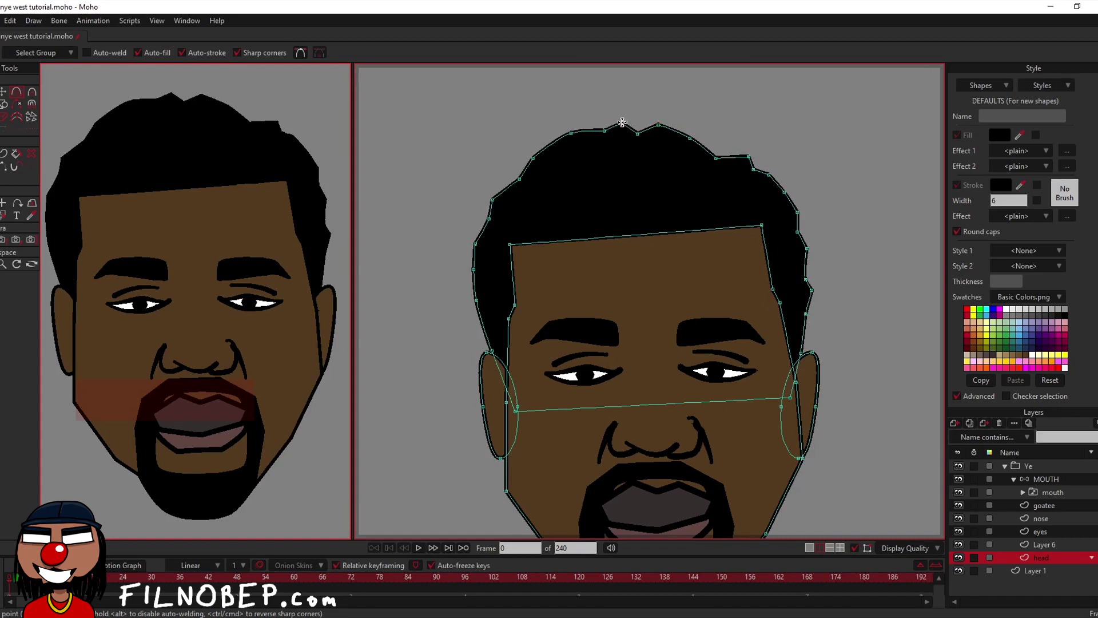
Step: Round the sharp corners along the top of the hair outline with the Curvature tool
{"action": "left_click", "coordinate": [33, 93]}
{"action": "left_click_drag", "start_coordinate": [577, 132], "coordinate": [566, 132]}
{"action": "left_click_drag", "start_coordinate": [621, 123], "coordinate": [669, 123]}
{"action": "left_click_drag", "start_coordinate": [658, 125], "coordinate": [779, 177]}
Step: Add a point in the middle of the forehead hairline and reposition the hairline corners to level it
{"action": "key", "text": "a"}
{"action": "left_click", "coordinate": [633, 234]}
{"action": "key", "text": "t"}
{"action": "left_click_drag", "start_coordinate": [519, 249], "coordinate": [521, 238]}
{"action": "left_click_drag", "start_coordinate": [743, 209], "coordinate": [747, 208]}
Step: Curve the outline segments on both sides of the hair into rounded bumps
{"action": "key", "text": "c"}
{"action": "left_click_drag", "start_coordinate": [501, 194], "coordinate": [538, 193]}
{"action": "left_click_drag", "start_coordinate": [798, 212], "coordinate": [838, 249]}
{"action": "left_click_drag", "start_coordinate": [812, 290], "coordinate": [826, 290]}
Step: Nudge the points on the left side of the hair outline and one near the upper right to refine the bumps
{"action": "key", "text": "t"}
{"action": "left_click_drag", "start_coordinate": [477, 301], "coordinate": [485, 292]}
{"action": "left_click_drag", "start_coordinate": [480, 269], "coordinate": [484, 274]}
{"action": "left_click_drag", "start_coordinate": [484, 244], "coordinate": [484, 243]}
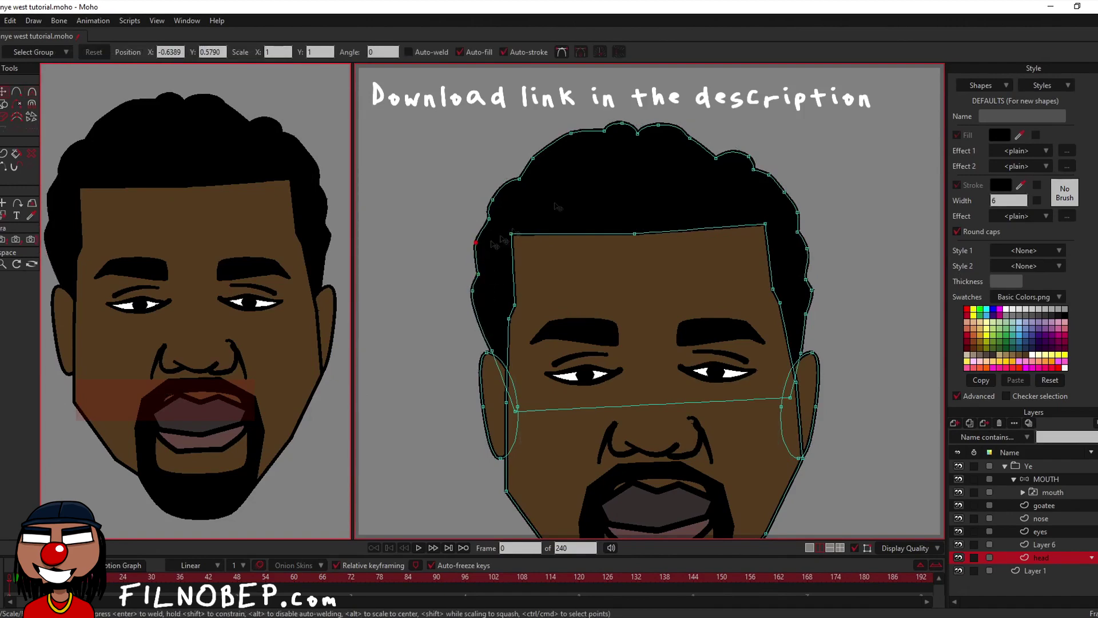
{"action": "left_click", "coordinate": [715, 149]}
Step: Apply the Shaded effect to the face shape with light angle 135, offset 17 and Threshold enabled
{"action": "scroll", "coordinate": [714, 152], "scroll_direction": "down", "scroll_amount": 3}
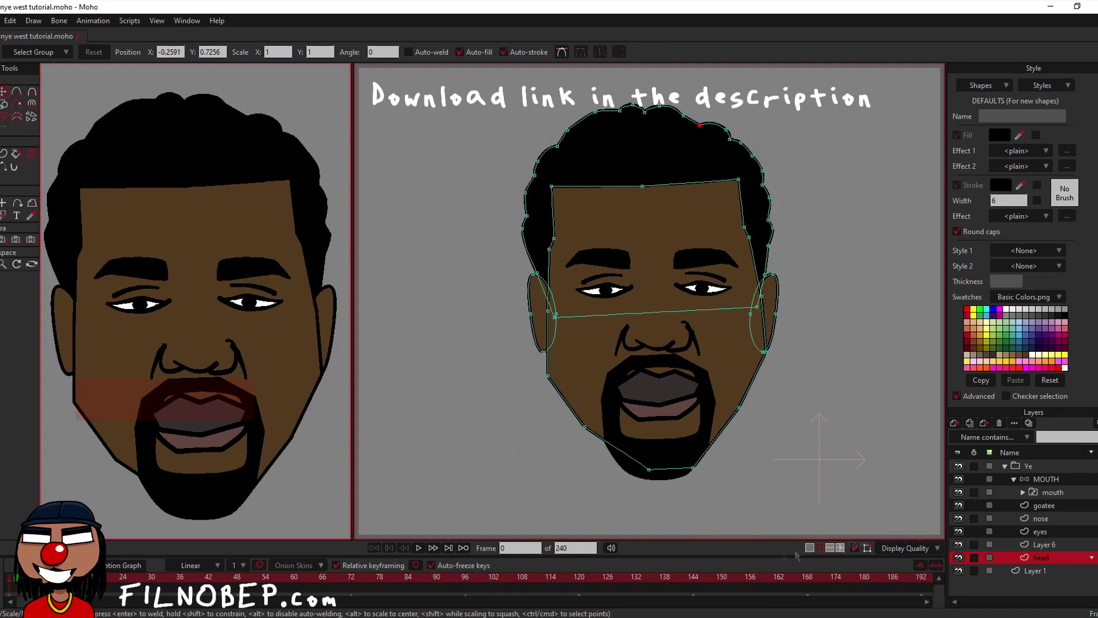
{"action": "key", "text": "q"}
{"action": "left_click", "coordinate": [724, 345]}
{"action": "left_click", "coordinate": [1046, 152]}
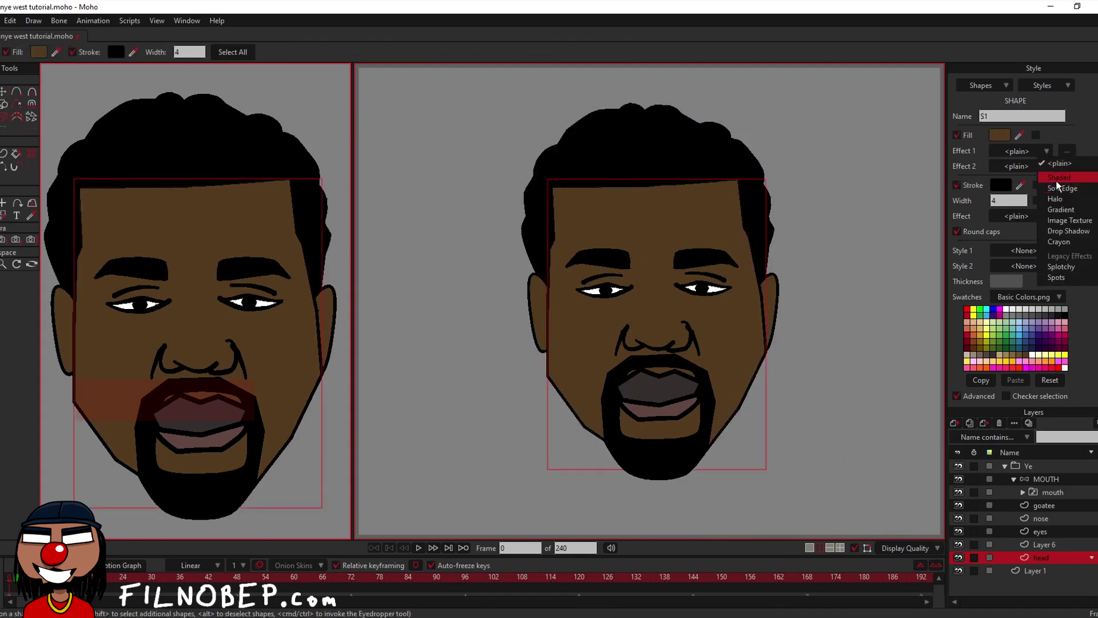
{"action": "left_click", "coordinate": [1059, 178]}
{"action": "left_click", "coordinate": [596, 394]}
{"action": "left_click_drag", "start_coordinate": [611, 221], "coordinate": [521, 251]}
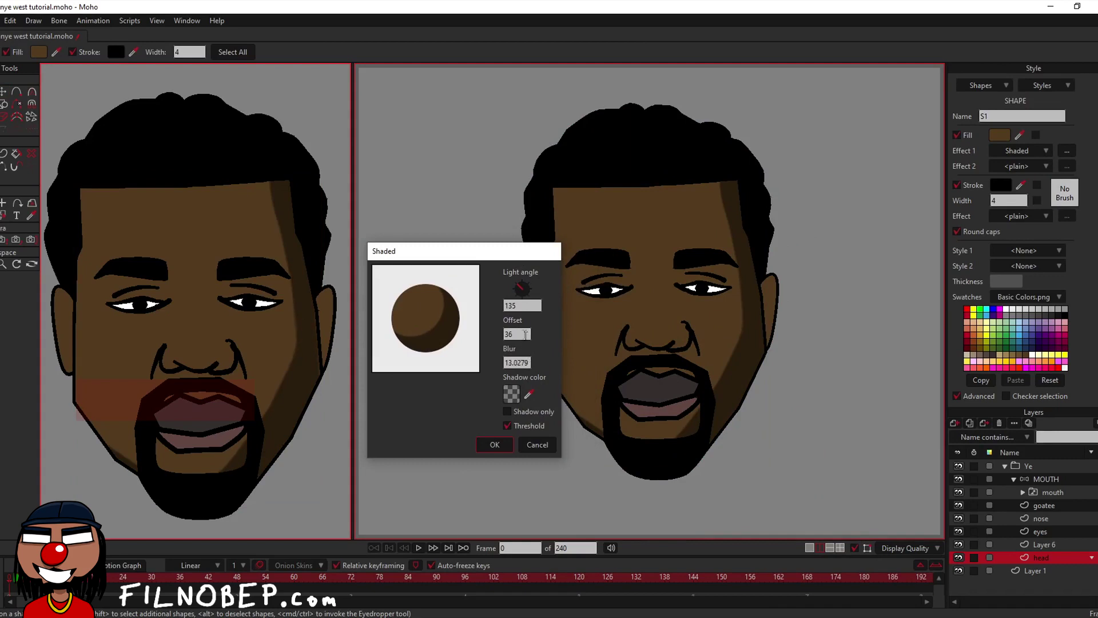
{"action": "scroll", "coordinate": [521, 335], "scroll_direction": "down", "scroll_amount": 19}
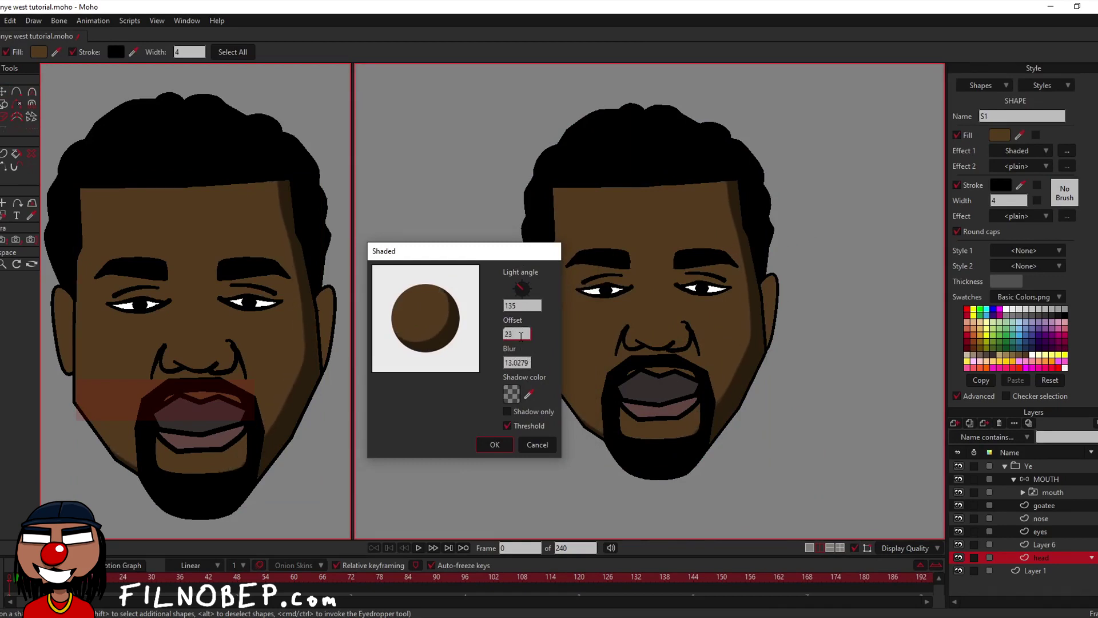
{"action": "left_click", "coordinate": [494, 445]}
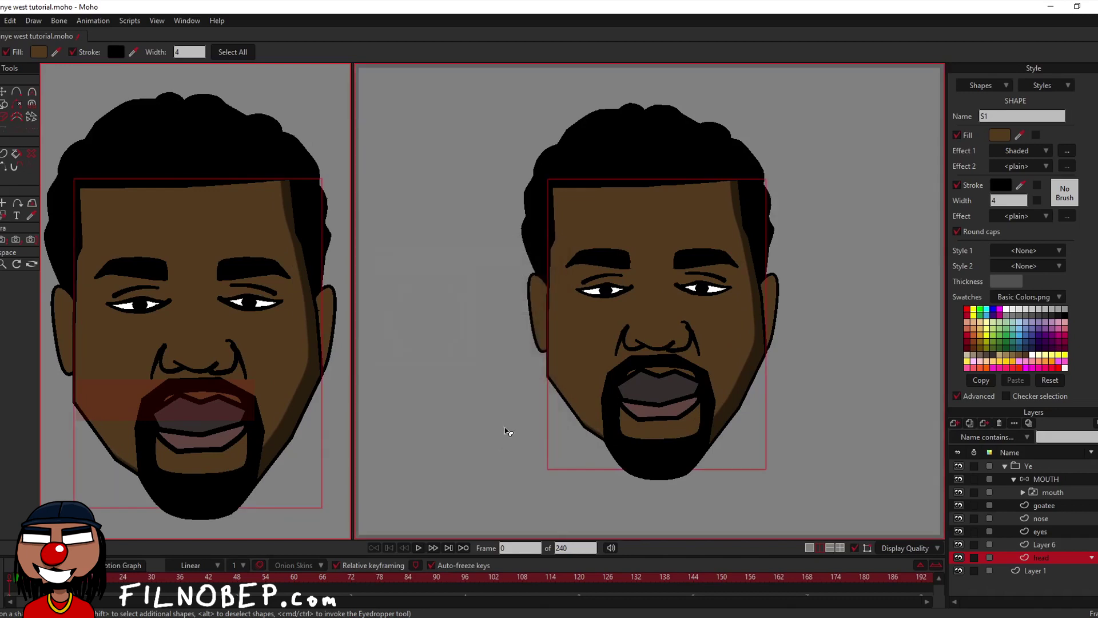
{"action": "left_click", "coordinate": [511, 386]}
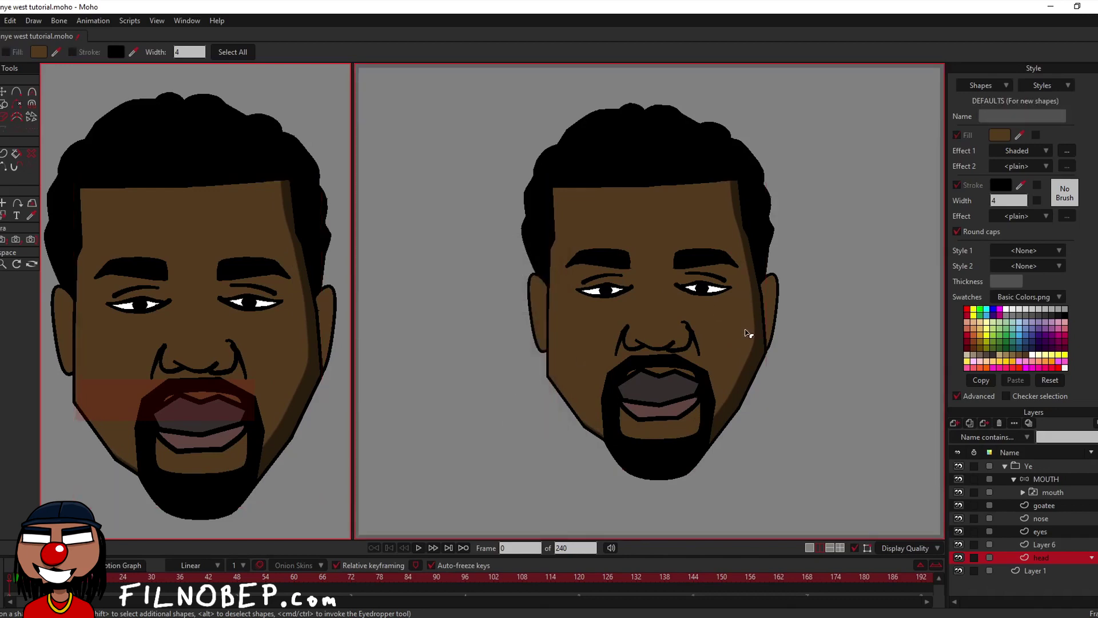
Step: Copy the face's shaded style to both ears with the Eyedropper
{"action": "left_click", "coordinate": [776, 314]}
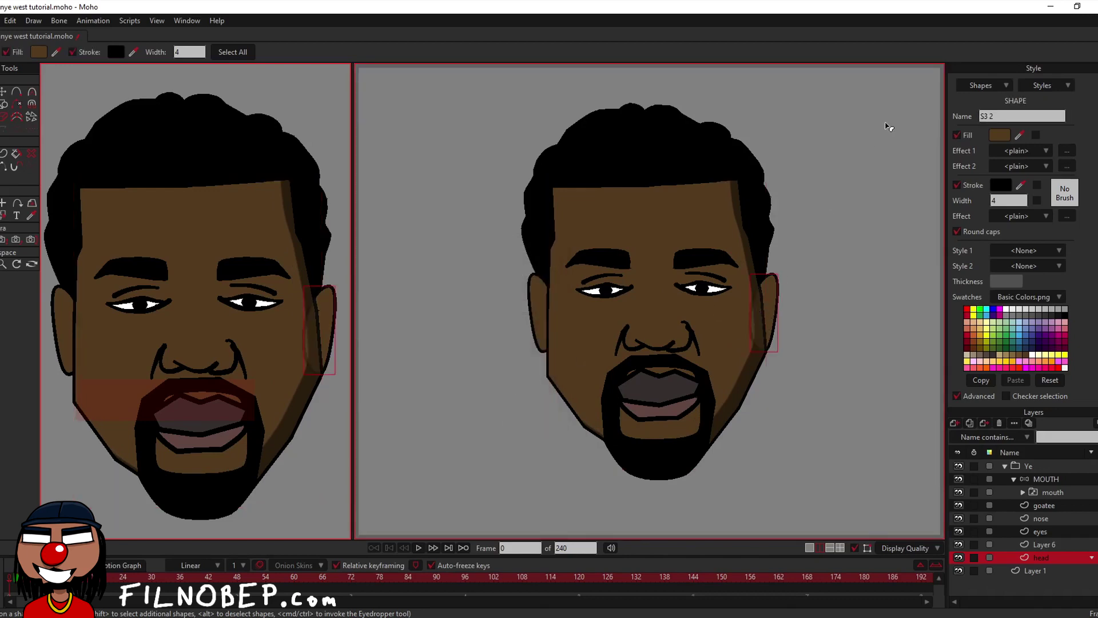
{"action": "left_click", "coordinate": [31, 215]}
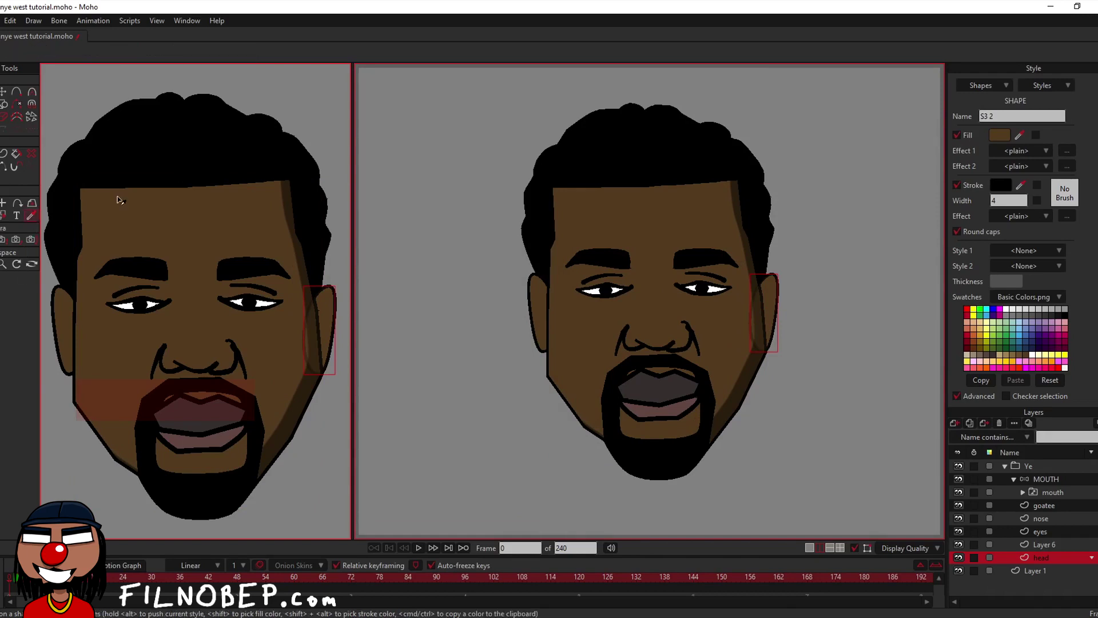
{"action": "left_click", "coordinate": [707, 321]}
{"action": "key", "text": "q"}
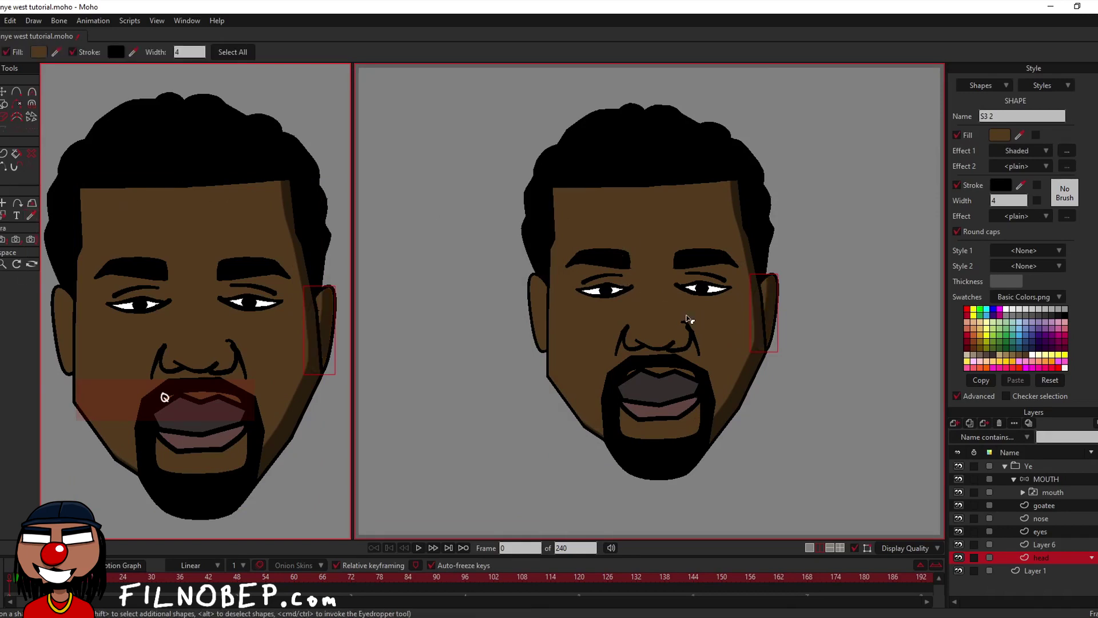
{"action": "left_click", "coordinate": [536, 310]}
{"action": "key", "text": "i"}
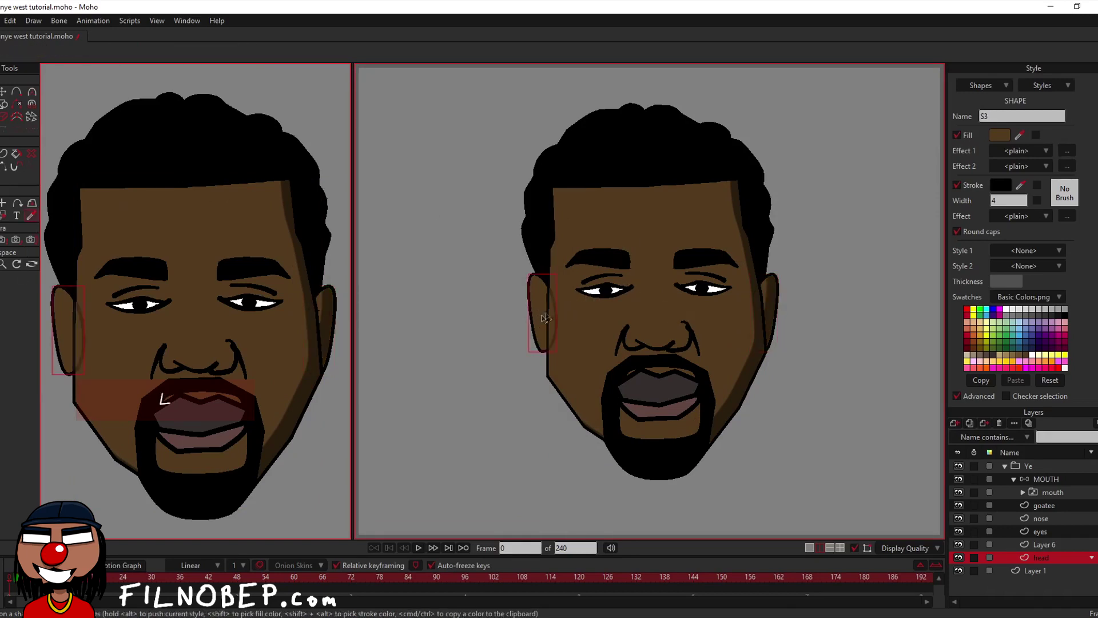
{"action": "left_click", "coordinate": [583, 337]}
{"action": "key", "text": "q"}
Step: Change the left ear's shading to a light angle of about 40 and an offset of 7
{"action": "left_click", "coordinate": [500, 311]}
{"action": "left_click", "coordinate": [538, 299]}
{"action": "left_click", "coordinate": [1068, 151]}
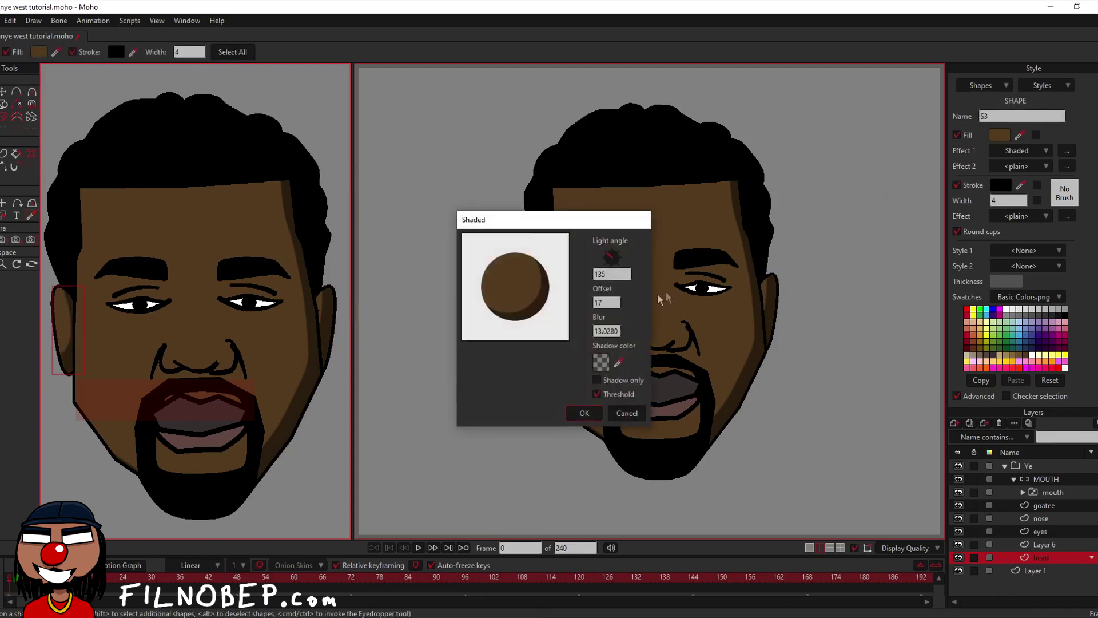
{"action": "mouse_move", "coordinate": [616, 220]}
{"action": "left_mouse_down"}
{"action": "mouse_move", "coordinate": [932, 121]}
{"action": "mouse_move", "coordinate": [907, 128]}
{"action": "mouse_move", "coordinate": [903, 152]}
{"action": "mouse_move", "coordinate": [920, 150]}
{"action": "mouse_move", "coordinate": [950, 117]}
{"action": "left_mouse_up"}
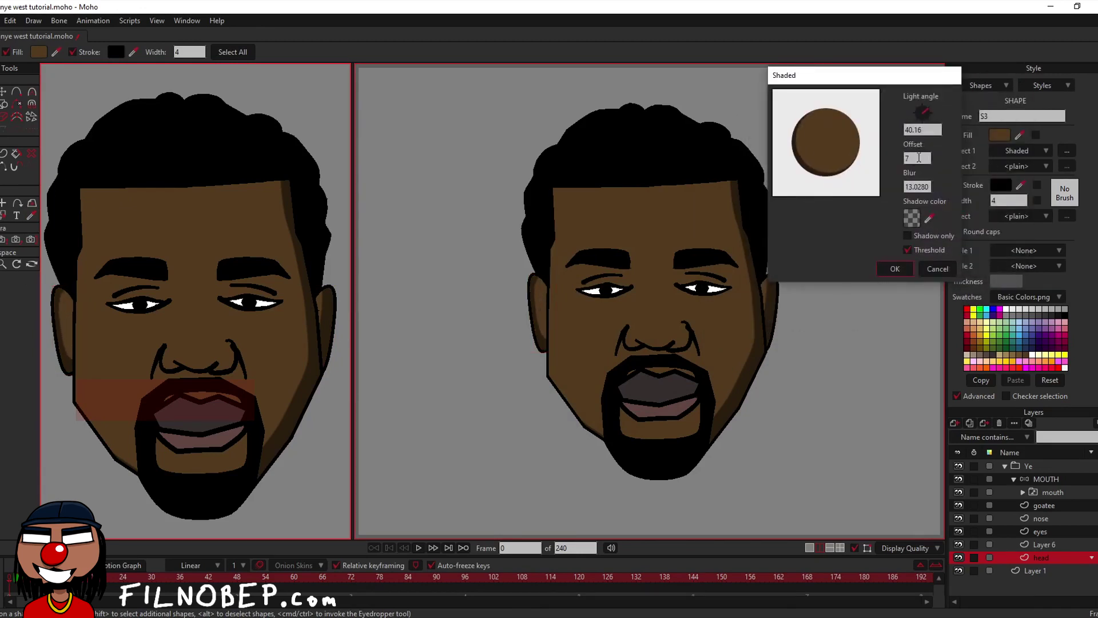
{"action": "left_click", "coordinate": [894, 268]}
{"action": "left_click", "coordinate": [831, 294]}
Step: Apply the Shaded effect to the hair shape and set its shadow color to dark blue 1D1E2B
{"action": "scroll", "coordinate": [757, 280], "scroll_direction": "up", "scroll_amount": 2}
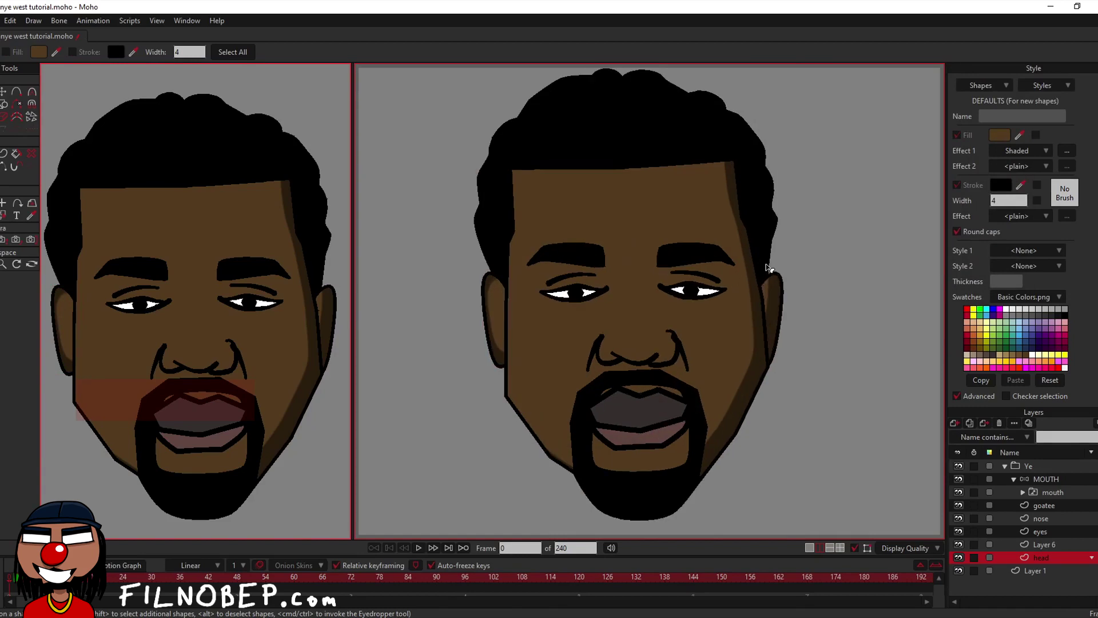
{"action": "scroll", "coordinate": [769, 269], "scroll_direction": "down", "scroll_amount": 2}
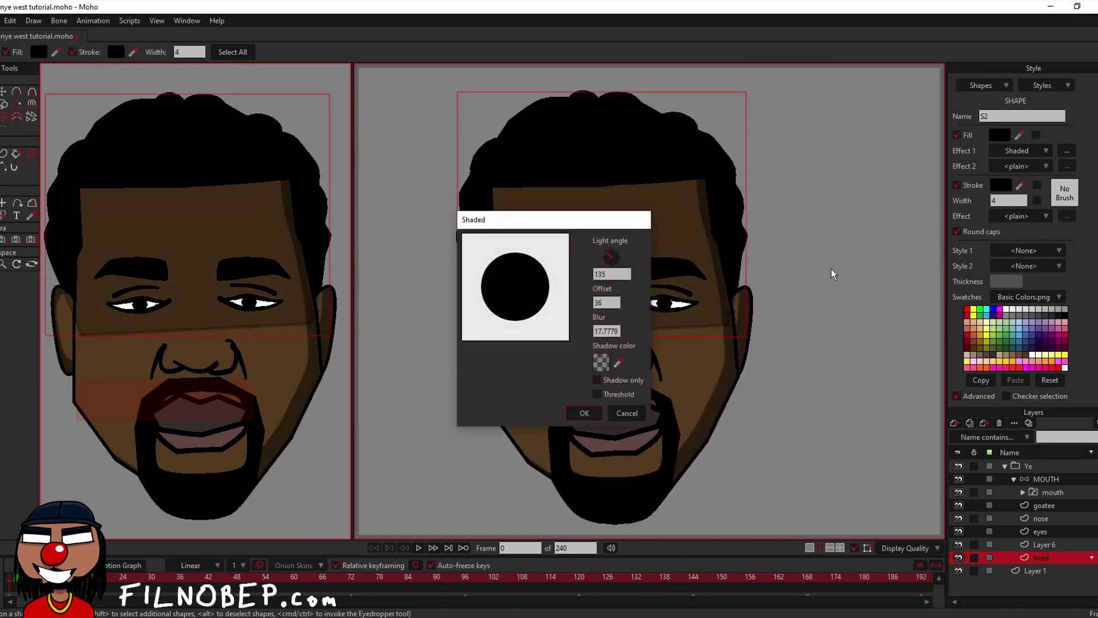
{"action": "left_click", "coordinate": [601, 362]}
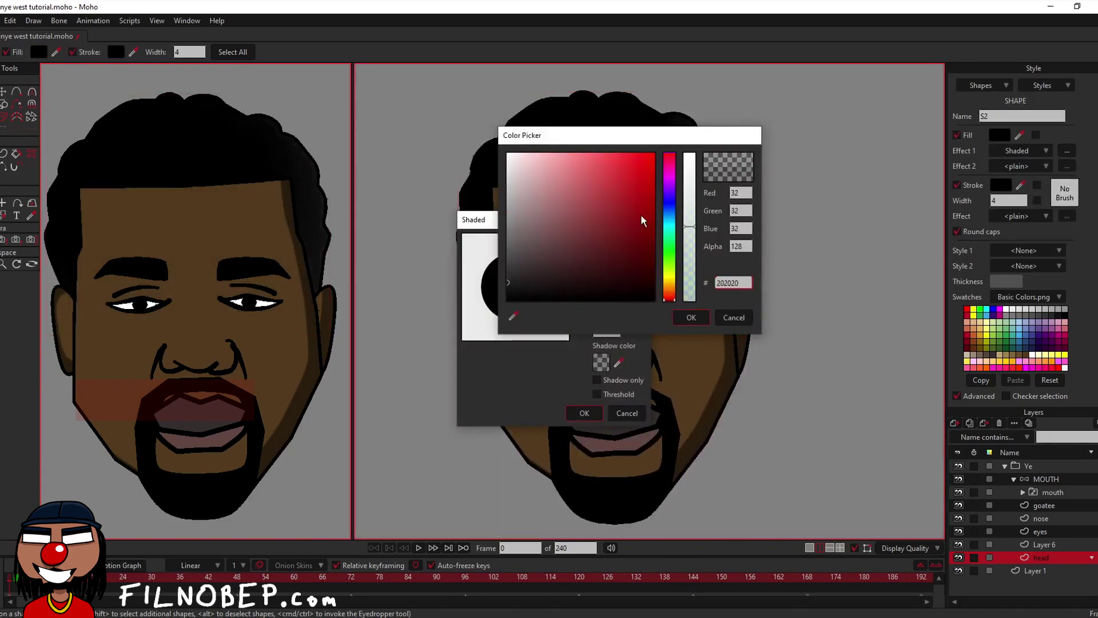
{"action": "left_click", "coordinate": [503, 283]}
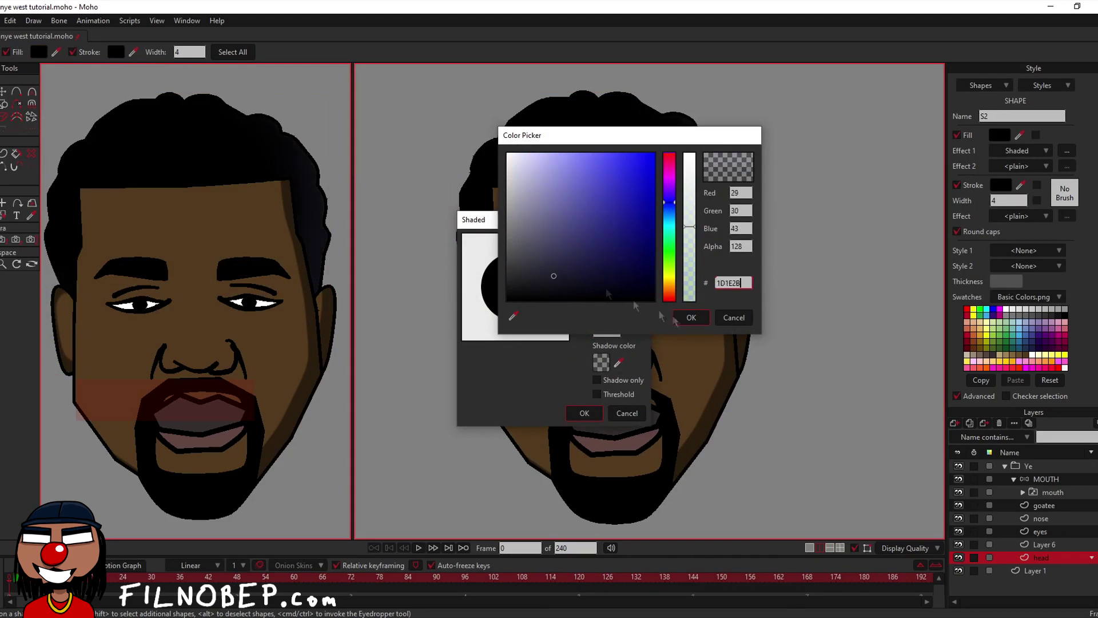
Step: Set the hair shading to Threshold, light angle about 275, offset 15 and blur 0
{"action": "left_click_drag", "start_coordinate": [772, 189], "coordinate": [674, 148]}
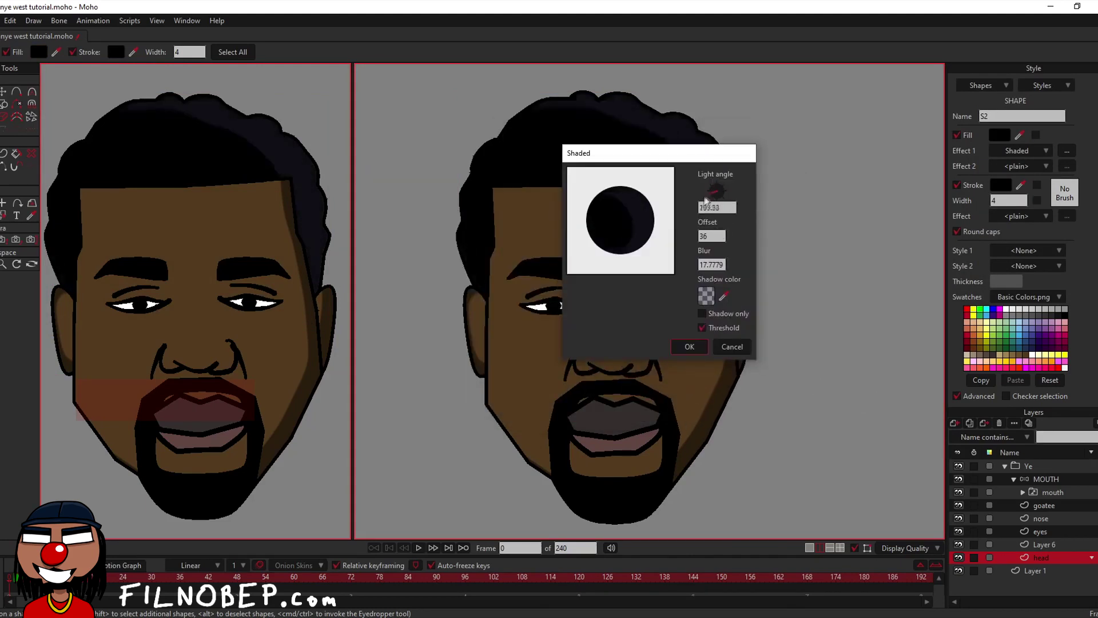
{"action": "left_click_drag", "start_coordinate": [709, 198], "coordinate": [724, 250]}
{"action": "double_click", "coordinate": [713, 235]}
{"action": "type", "text": "13"}
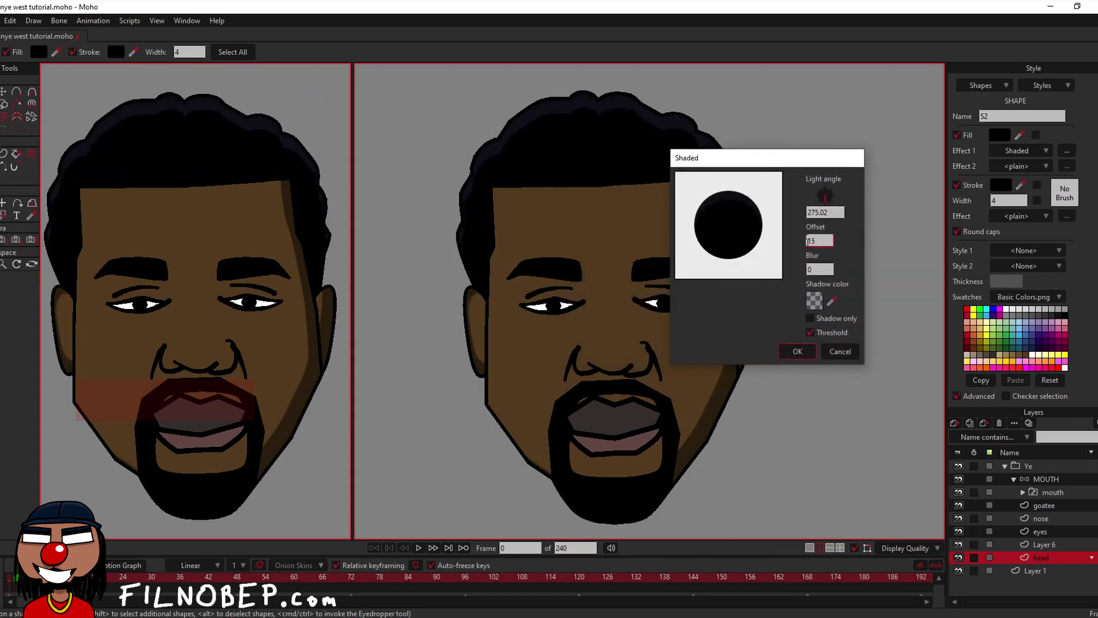
{"action": "left_click", "coordinate": [785, 348]}
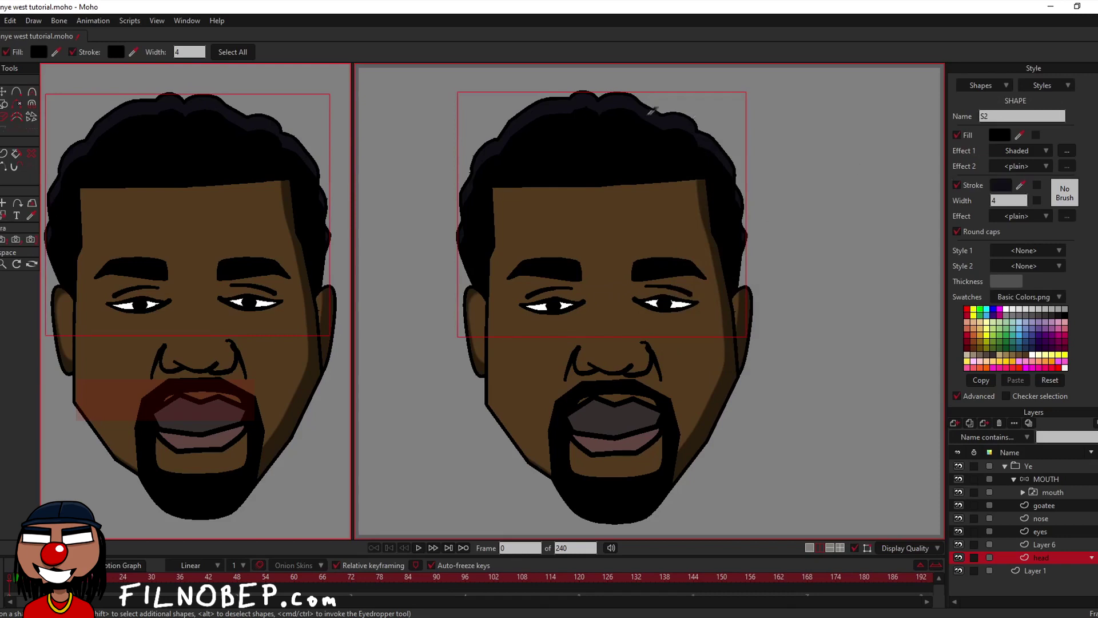
Step: Recolor the outlines of the face and both ears with the dark brown sampled from the face's shadow
{"action": "left_click", "coordinate": [713, 380]}
{"action": "left_click", "coordinate": [749, 306]}
{"action": "left_click_drag", "start_coordinate": [1019, 185], "coordinate": [732, 355]}
{"action": "left_click", "coordinate": [468, 347]}
{"action": "left_click_drag", "start_coordinate": [1019, 188], "coordinate": [725, 383]}
{"action": "left_click", "coordinate": [799, 196]}
Step: On the eyes layer, recolor both eyelid crease lines with the dark brown sampled from the face's shadow
{"action": "scroll", "coordinate": [799, 196], "scroll_direction": "down", "scroll_amount": 2}
{"action": "scroll", "coordinate": [797, 196], "scroll_direction": "up", "scroll_amount": 5}
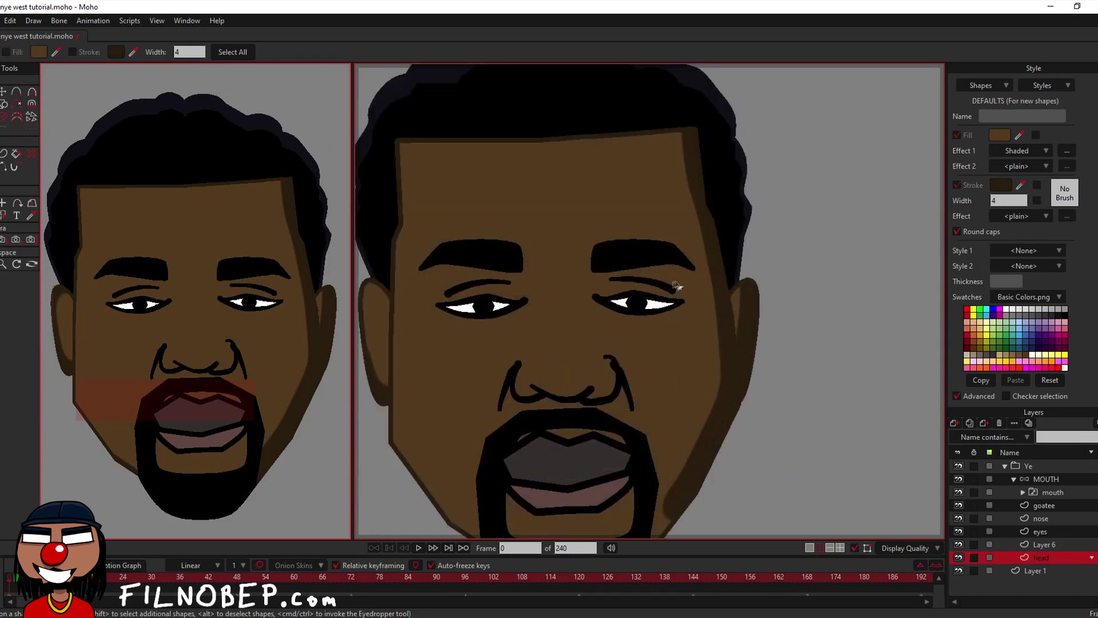
{"action": "left_click", "coordinate": [1003, 531]}
{"action": "left_click", "coordinate": [647, 285]}
{"action": "left_click", "coordinate": [498, 284], "text": "shift"}
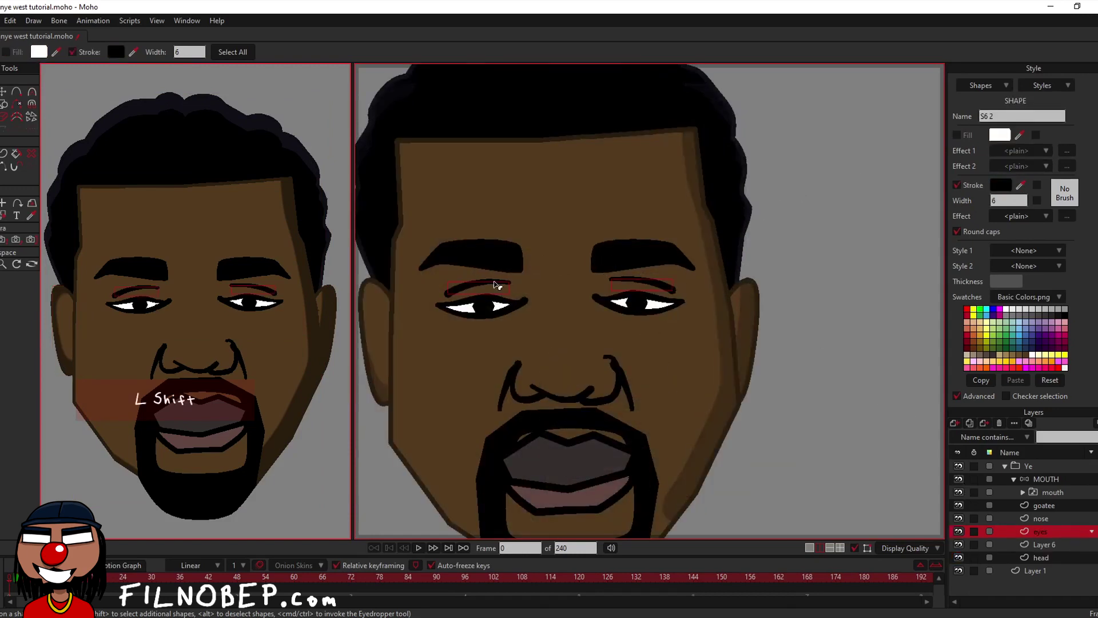
{"action": "left_click", "coordinate": [738, 349]}
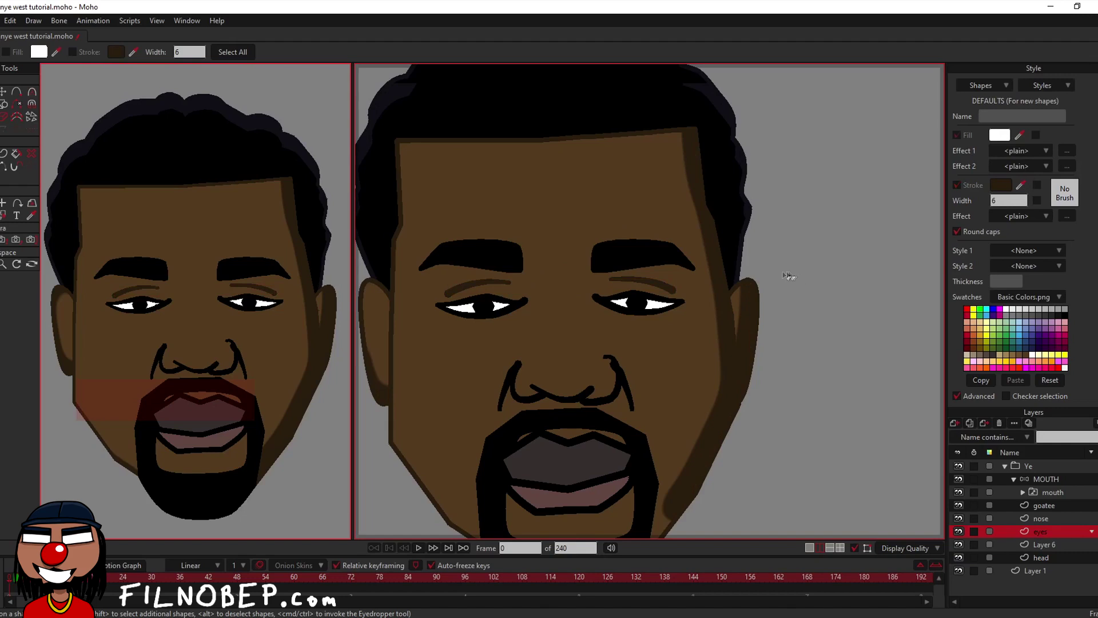
Step: On the nose layer, recolor the crease lines on both sides of the nose with the face's dark brown shadow color
{"action": "left_click", "coordinate": [1033, 525]}
{"action": "left_click", "coordinate": [505, 395]}
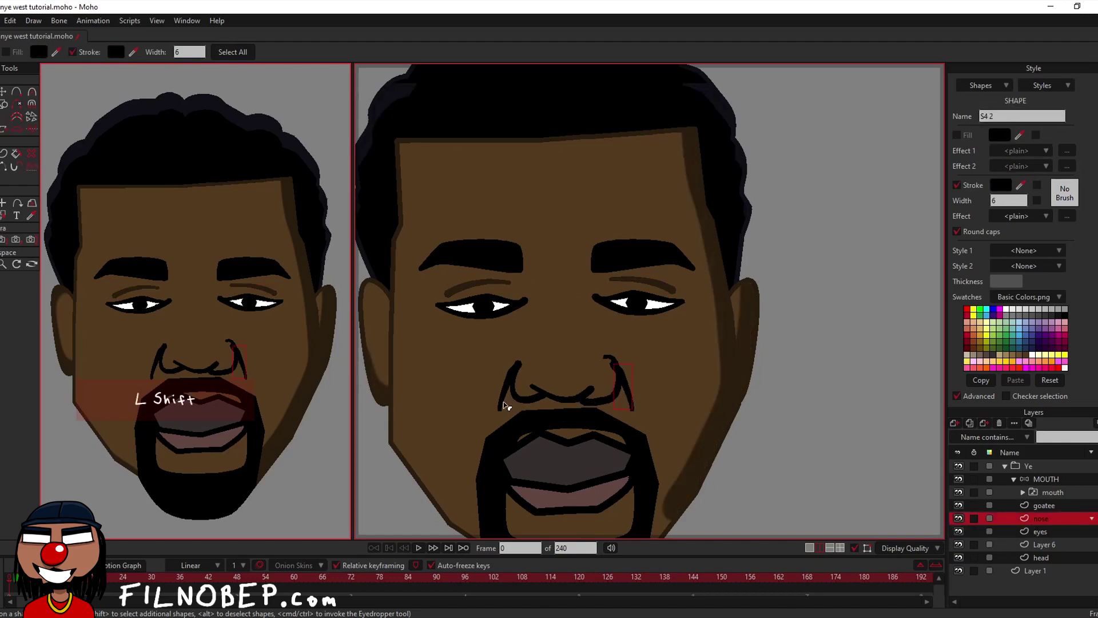
{"action": "left_click", "coordinate": [727, 387]}
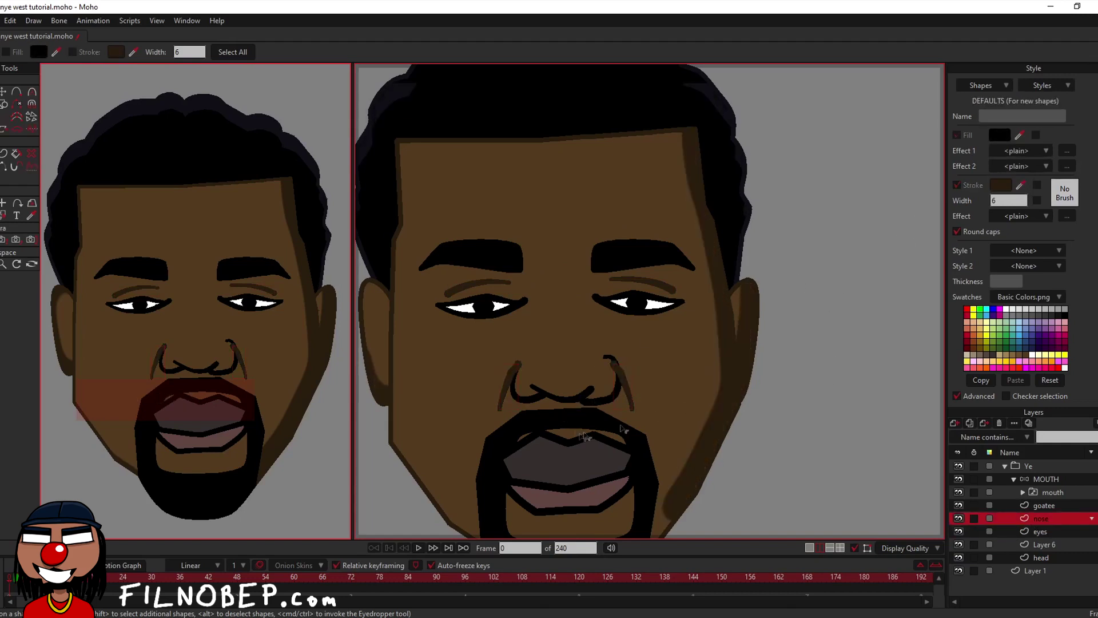
{"action": "left_click", "coordinate": [511, 390]}
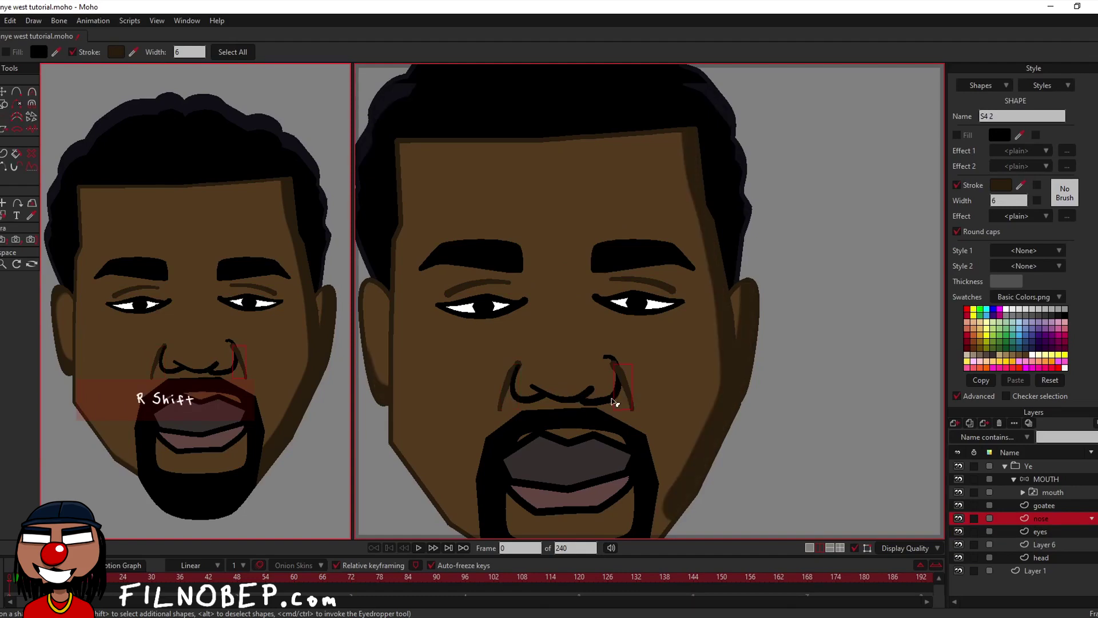
{"action": "left_click", "coordinate": [803, 360]}
Step: Tuck the upper end of the right nose crease behind the nostril line and thin the crease to 60 percent width
{"action": "scroll", "coordinate": [651, 353], "scroll_direction": "up", "scroll_amount": 3}
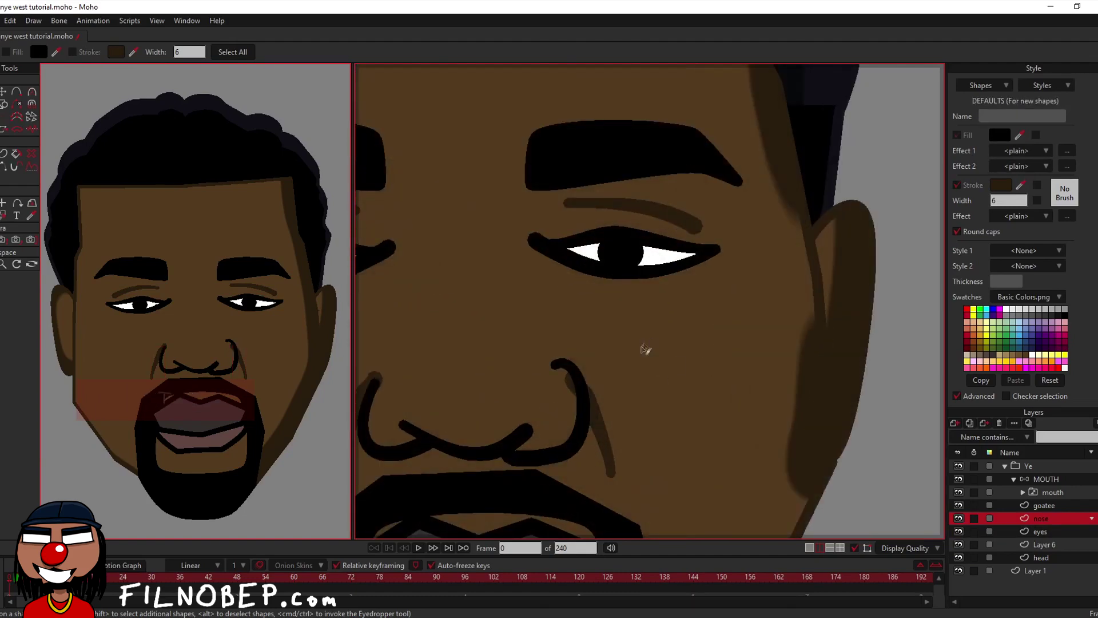
{"action": "key", "text": "t"}
{"action": "left_click", "coordinate": [870, 323]}
{"action": "scroll", "coordinate": [584, 391], "scroll_direction": "up", "scroll_amount": 5}
{"action": "key", "text": "c"}
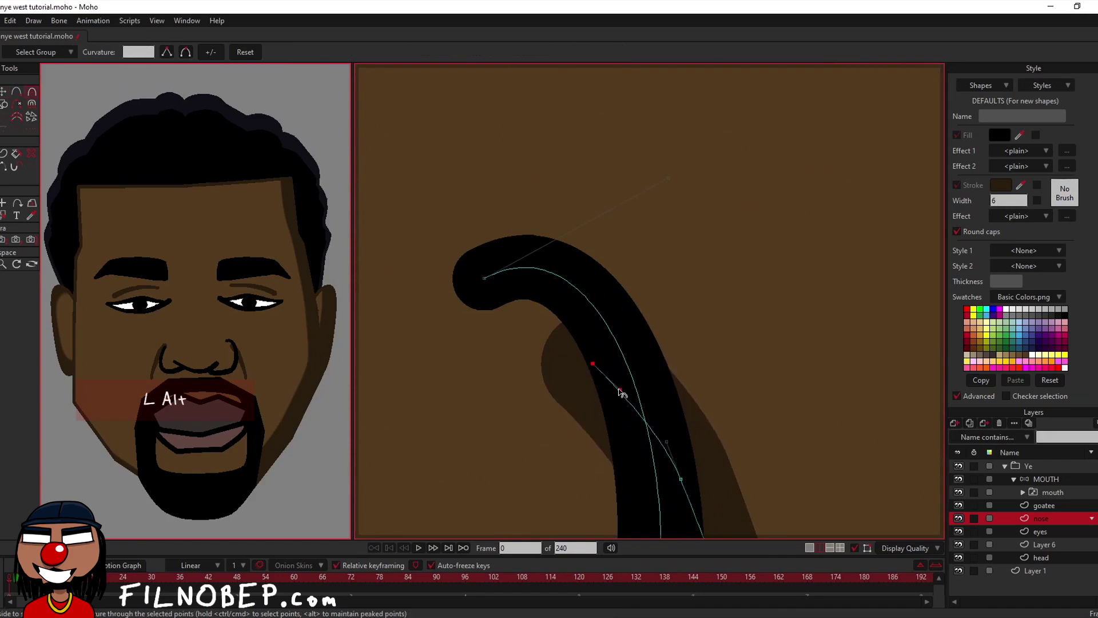
{"action": "key", "text": "t"}
{"action": "left_click_drag", "start_coordinate": [594, 363], "coordinate": [598, 357]}
{"action": "key", "text": "w"}
{"action": "left_click_drag", "start_coordinate": [679, 471], "coordinate": [663, 455]}
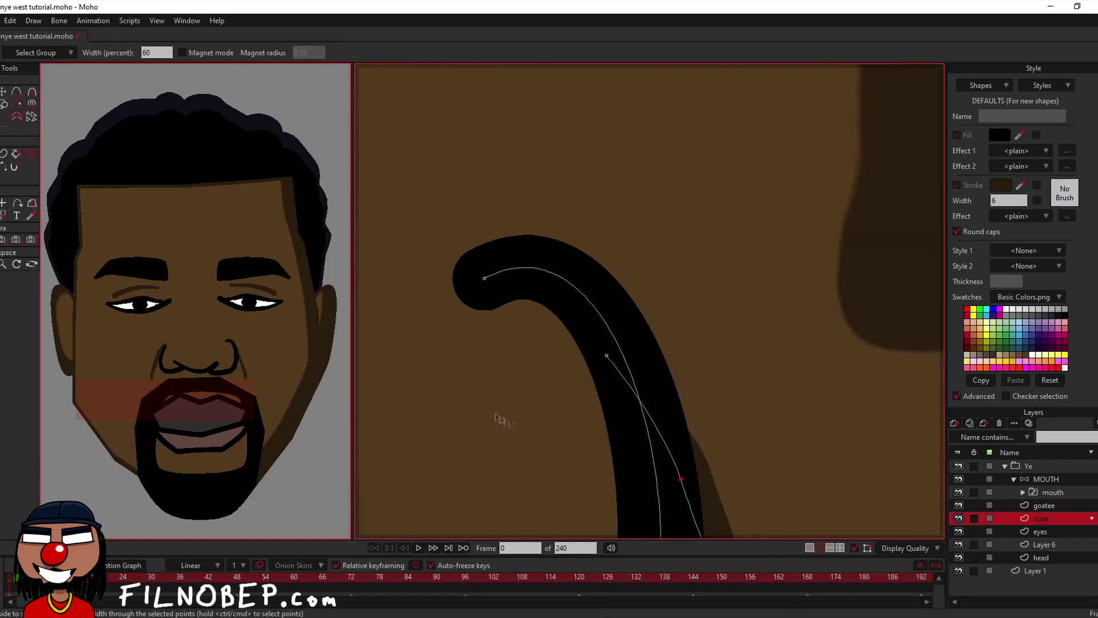
Step: Tuck the upper end of the left nose crease behind the nostril line and adjust the crease point's width to 88 percent
{"action": "scroll", "coordinate": [533, 341], "scroll_direction": "down", "scroll_amount": 5}
{"action": "scroll", "coordinate": [530, 342], "scroll_direction": "down", "scroll_amount": 3}
{"action": "left_click_drag", "start_coordinate": [530, 342], "coordinate": [682, 299]}
{"action": "scroll", "coordinate": [682, 300], "scroll_direction": "up", "scroll_amount": 5}
{"action": "key", "text": "c"}
{"action": "left_click_drag", "start_coordinate": [667, 204], "coordinate": [645, 229]}
{"action": "key", "text": "w"}
{"action": "key", "text": "t"}
{"action": "left_click_drag", "start_coordinate": [591, 280], "coordinate": [597, 277]}
{"action": "key", "text": "w"}
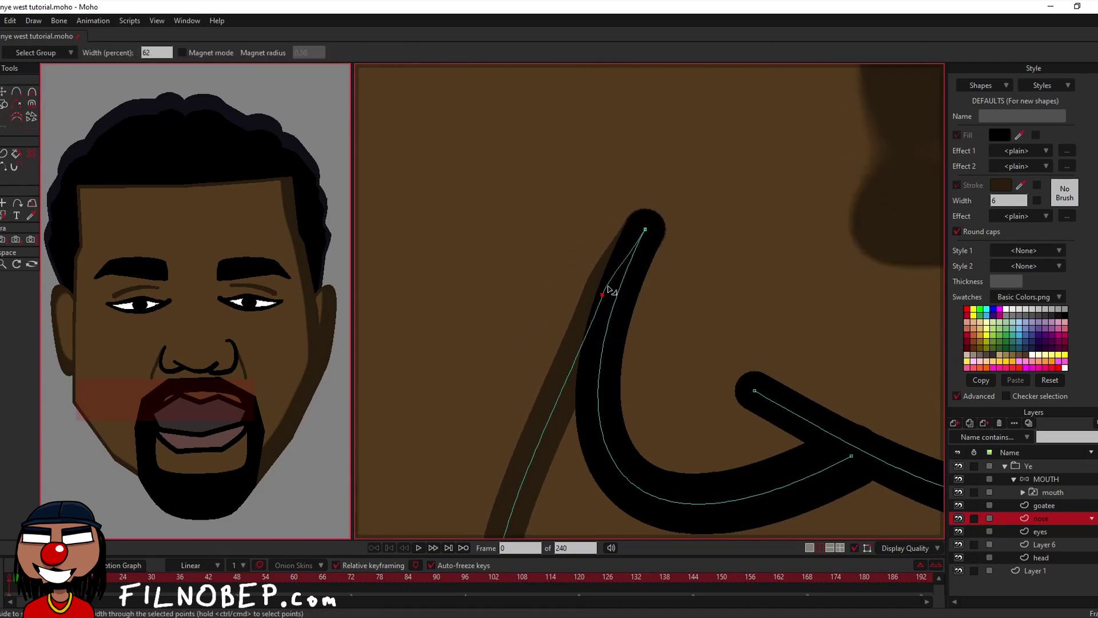
{"action": "scroll", "coordinate": [669, 270], "scroll_direction": "down", "scroll_amount": 2}
{"action": "scroll", "coordinate": [669, 269], "scroll_direction": "down", "scroll_amount": 5}
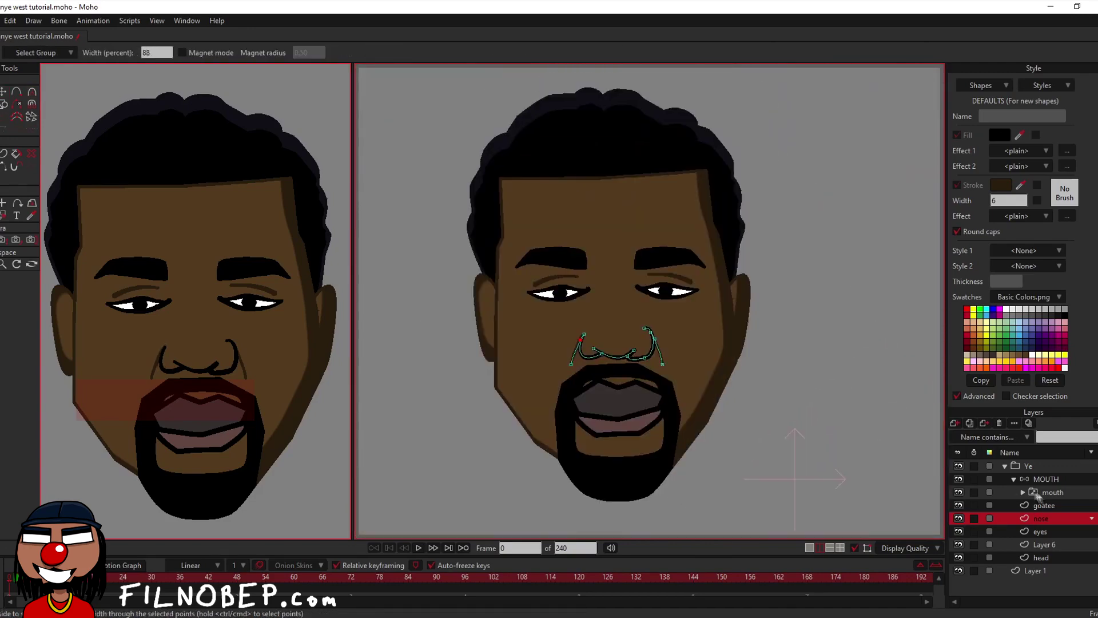
Step: On the closed mouth layer, recolor the upper lip's outline with a darker shade of its gray-brown fill
{"action": "left_click", "coordinate": [1023, 492]}
{"action": "left_click", "coordinate": [1073, 535]}
{"action": "key", "text": "q"}
{"action": "left_click", "coordinate": [164, 394]}
{"action": "scroll", "coordinate": [670, 339], "scroll_direction": "up", "scroll_amount": 4}
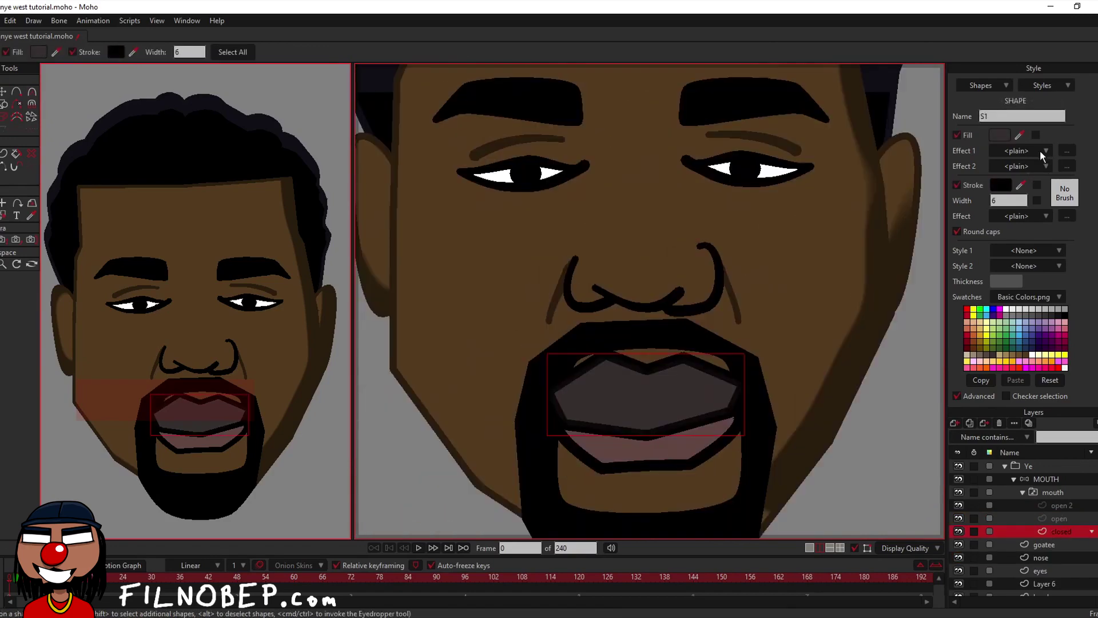
{"action": "left_click", "coordinate": [1001, 185]}
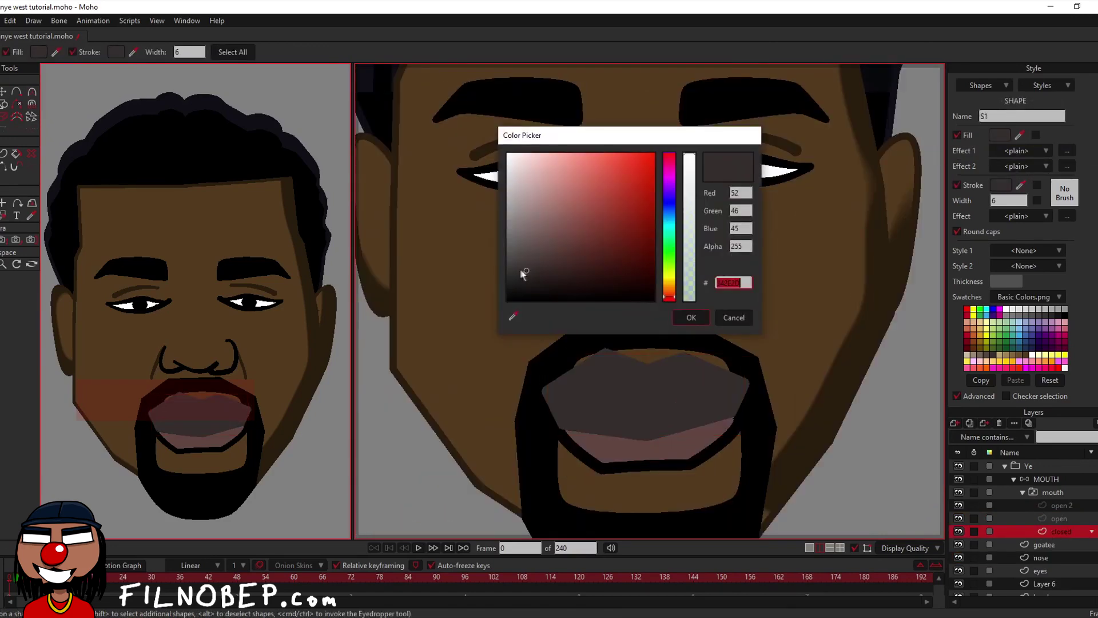
{"action": "left_click", "coordinate": [526, 280]}
{"action": "left_click", "coordinate": [691, 317]}
Step: Apply a Shaded effect to the upper lip with threshold on, blur 0, a light angle of 90 and a reduced offset
{"action": "left_click", "coordinate": [1024, 150]}
{"action": "left_click", "coordinate": [1046, 176]}
{"action": "left_click_drag", "start_coordinate": [566, 225], "coordinate": [892, 92]}
{"action": "left_click", "coordinate": [922, 261]}
{"action": "double_click", "coordinate": [945, 196]}
{"action": "type", "text": "0"}
{"action": "left_click", "coordinate": [932, 170]}
{"action": "scroll", "coordinate": [932, 166], "scroll_direction": "down", "scroll_amount": 20}
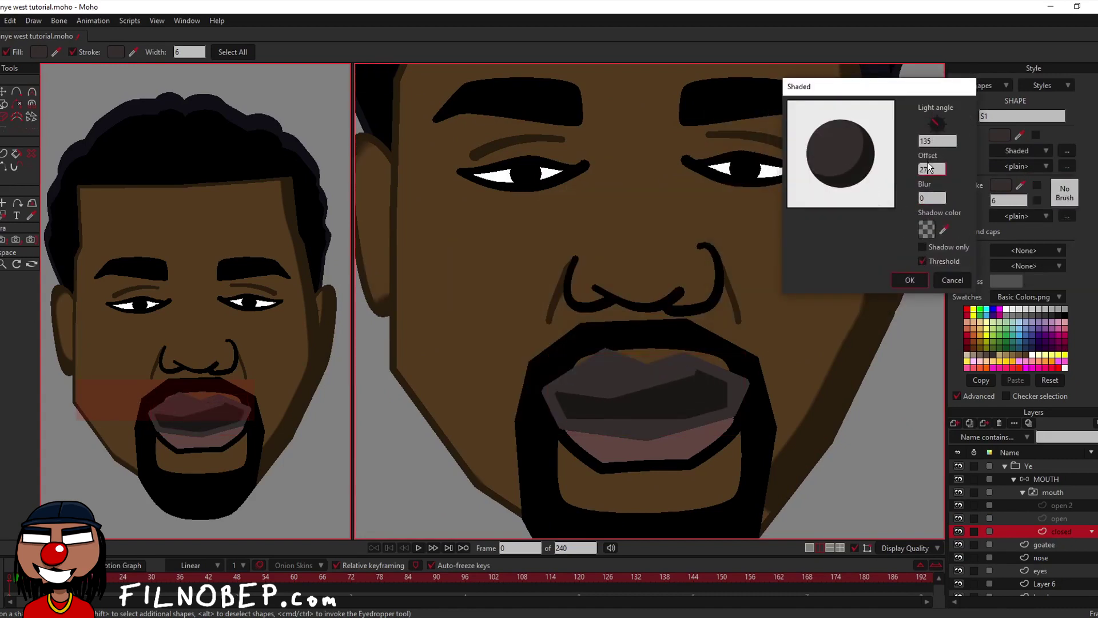
{"action": "left_click_drag", "start_coordinate": [933, 127], "coordinate": [936, 111]}
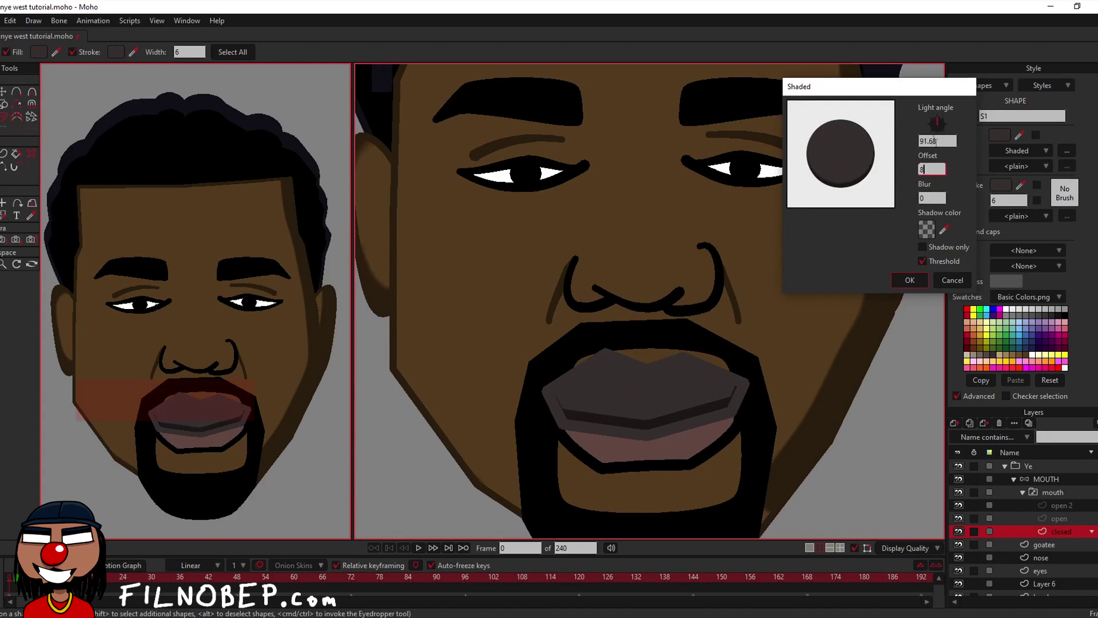
{"action": "double_click", "coordinate": [936, 141]}
{"action": "type", "text": "90"}
{"action": "left_click", "coordinate": [922, 170]}
{"action": "left_click", "coordinate": [917, 281]}
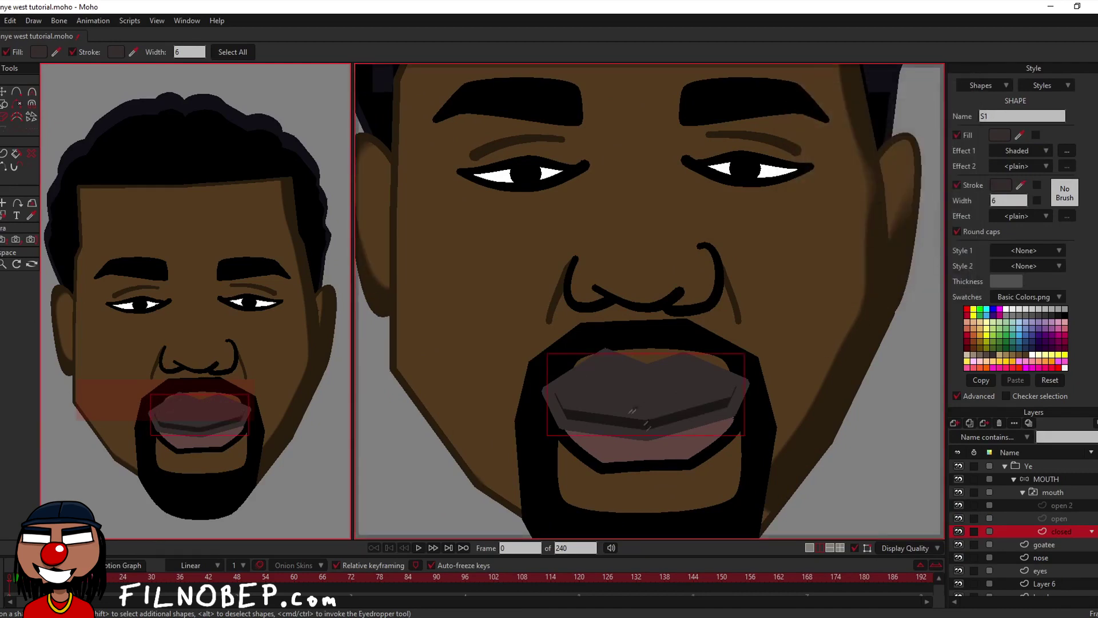
Step: Apply a Shaded effect to the lower lip with blur 0, a light angle of 90 and an offset of 27
{"action": "left_click", "coordinate": [818, 322]}
{"action": "left_click", "coordinate": [686, 435]}
{"action": "left_click", "coordinate": [1022, 152]}
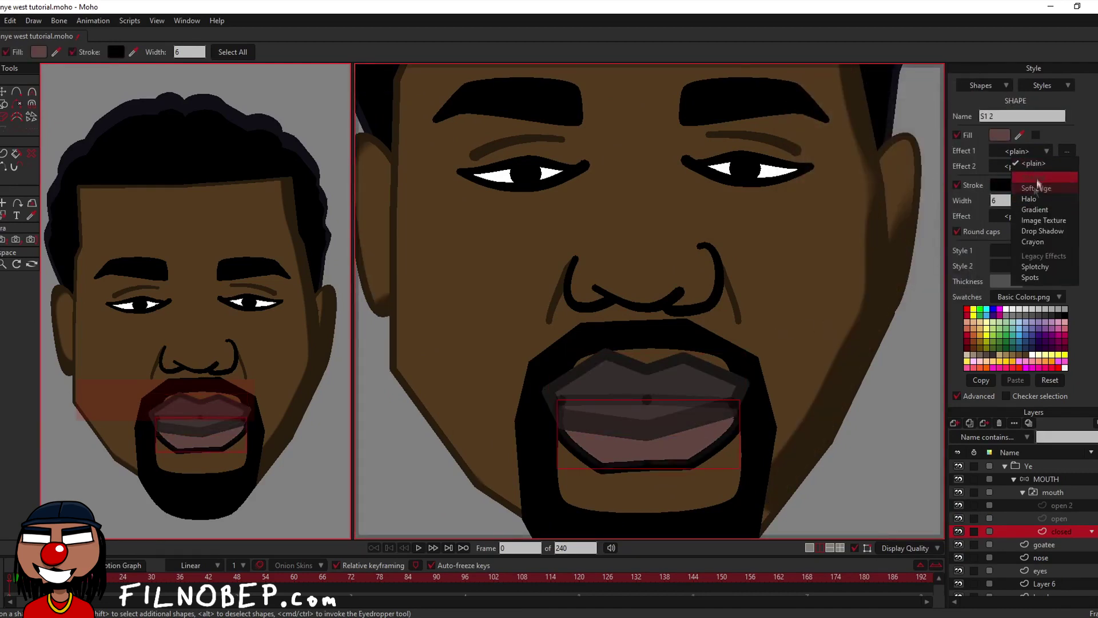
{"action": "left_click", "coordinate": [1033, 177]}
{"action": "left_click_drag", "start_coordinate": [612, 265], "coordinate": [613, 247]}
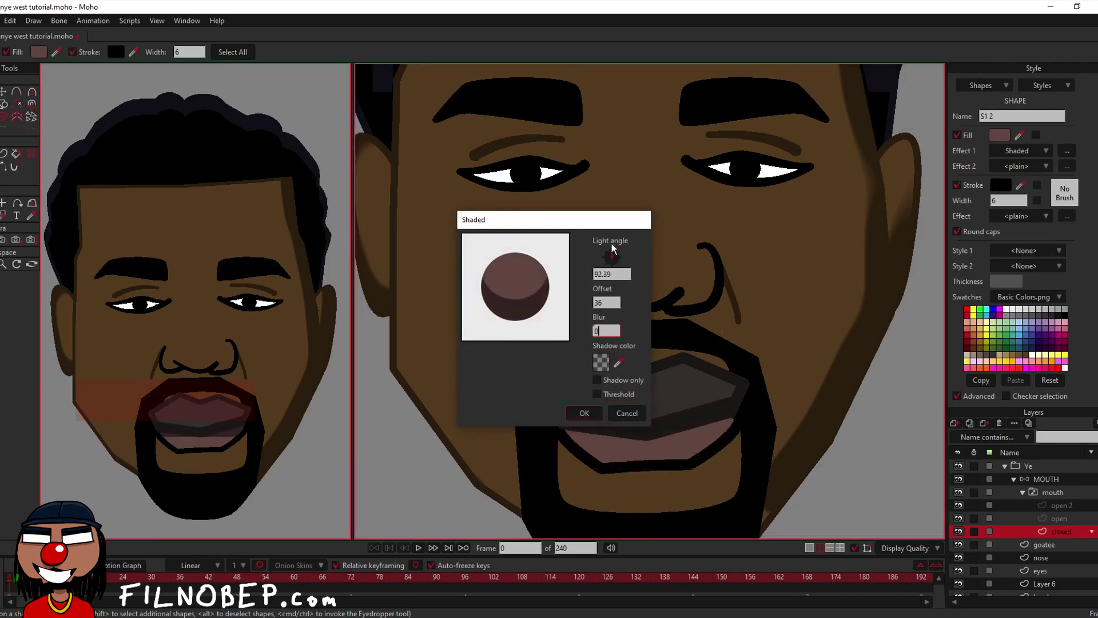
{"action": "double_click", "coordinate": [610, 274]}
{"action": "type", "text": "90"}
{"action": "double_click", "coordinate": [606, 302]}
{"action": "type", "text": "27"}
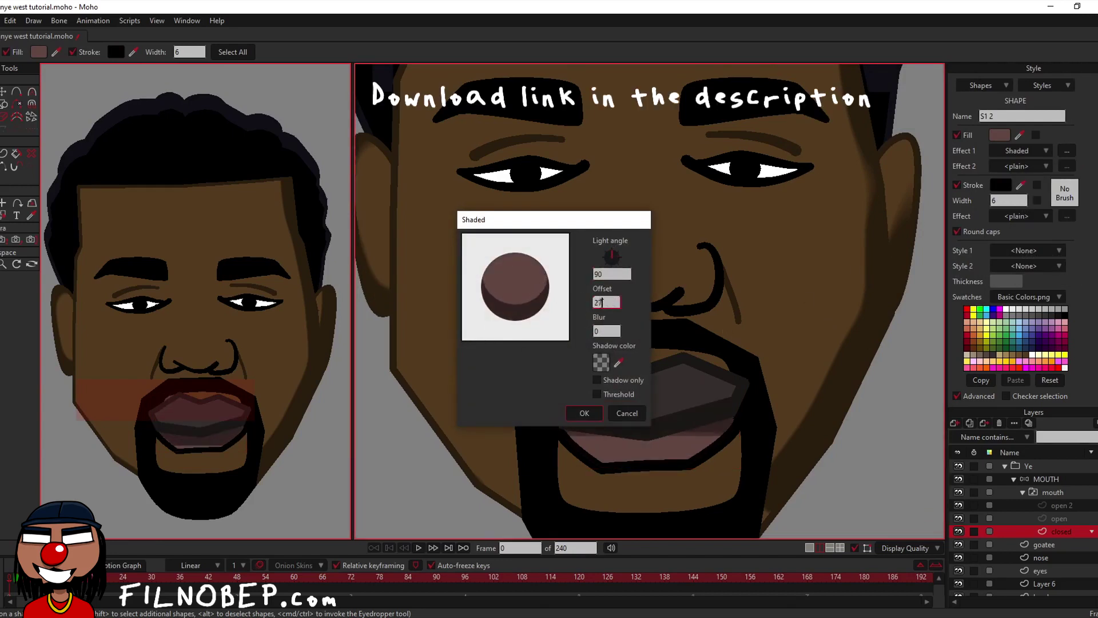
Step: Change the lower lip's shading to a light angle of 270 with offset 15, and recolor its outline dark mauve
{"action": "left_click", "coordinate": [611, 274]}
{"action": "type", "text": "270"}
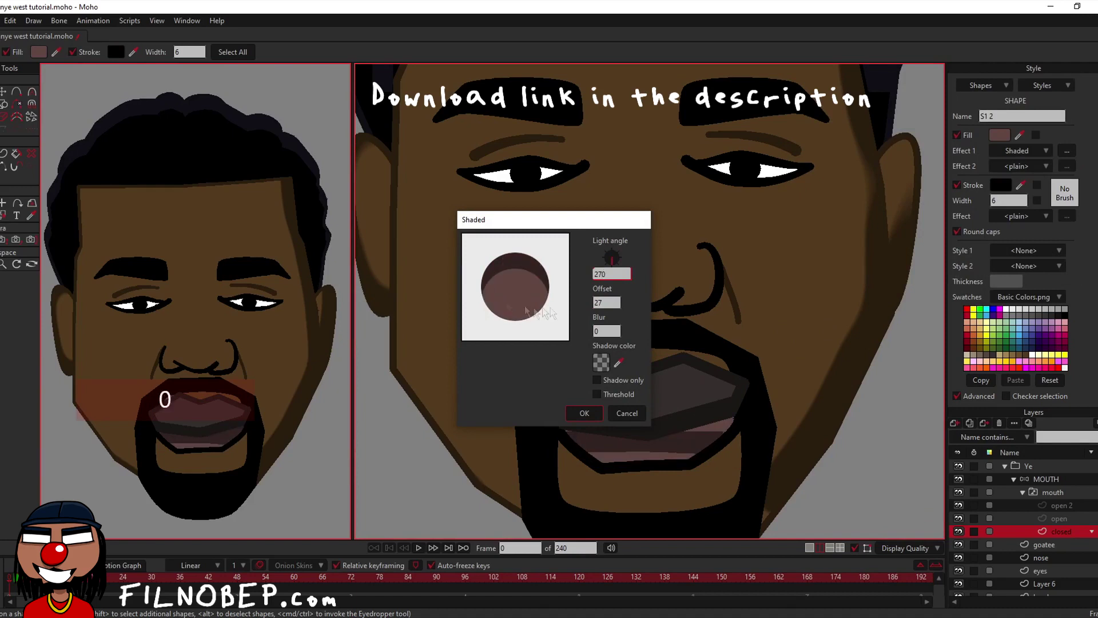
{"action": "left_click", "coordinate": [606, 302]}
{"action": "type", "text": "15"}
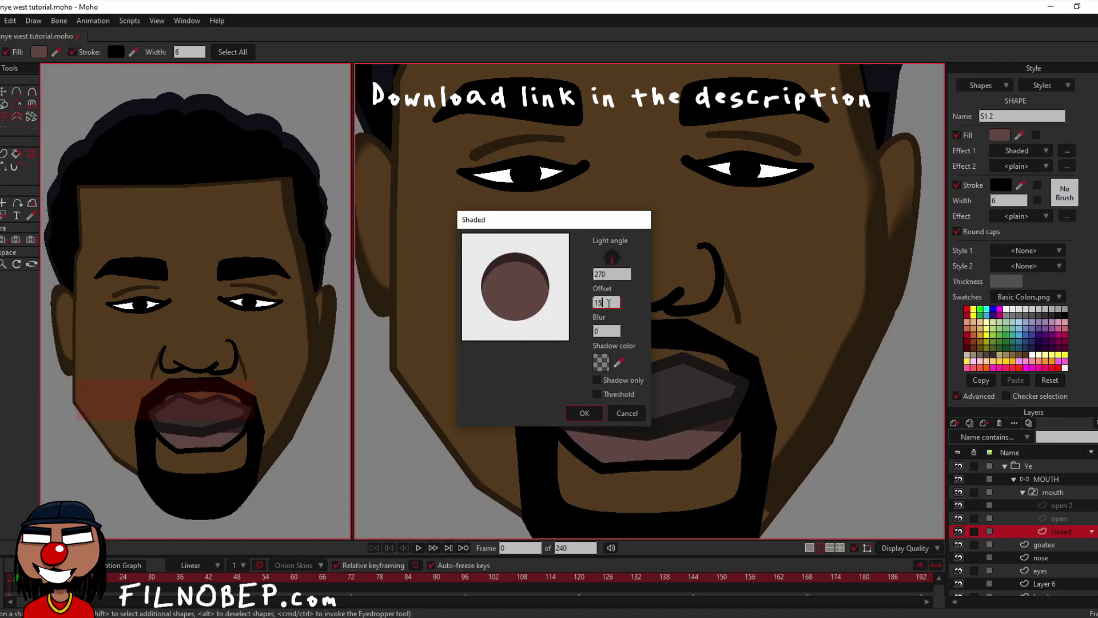
{"action": "left_click", "coordinate": [598, 407]}
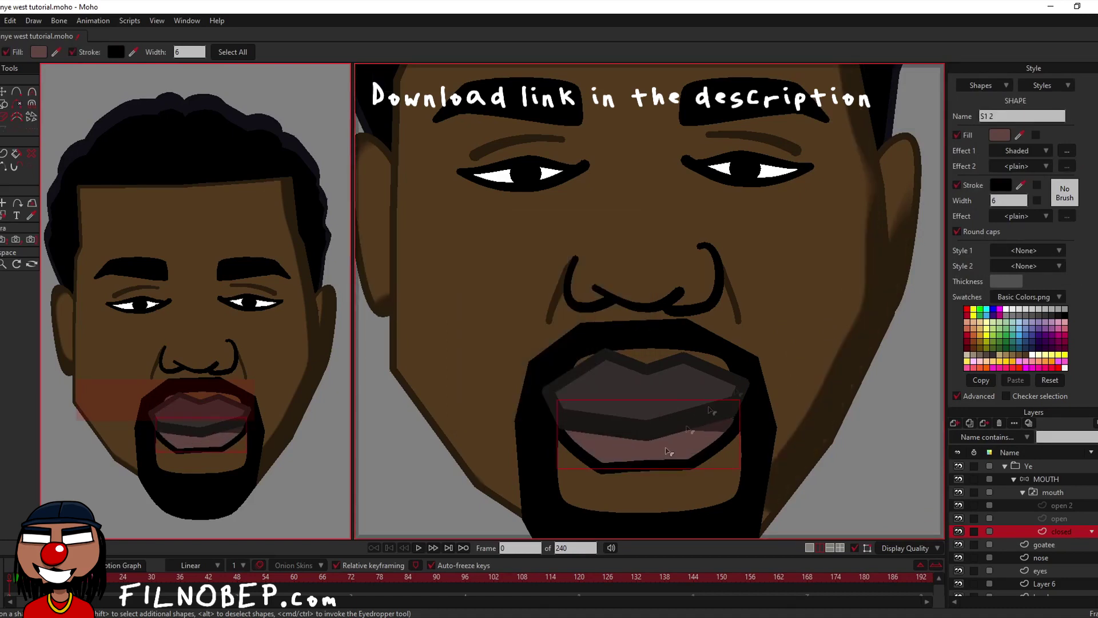
{"action": "left_click", "coordinate": [719, 427]}
{"action": "key", "text": "t"}
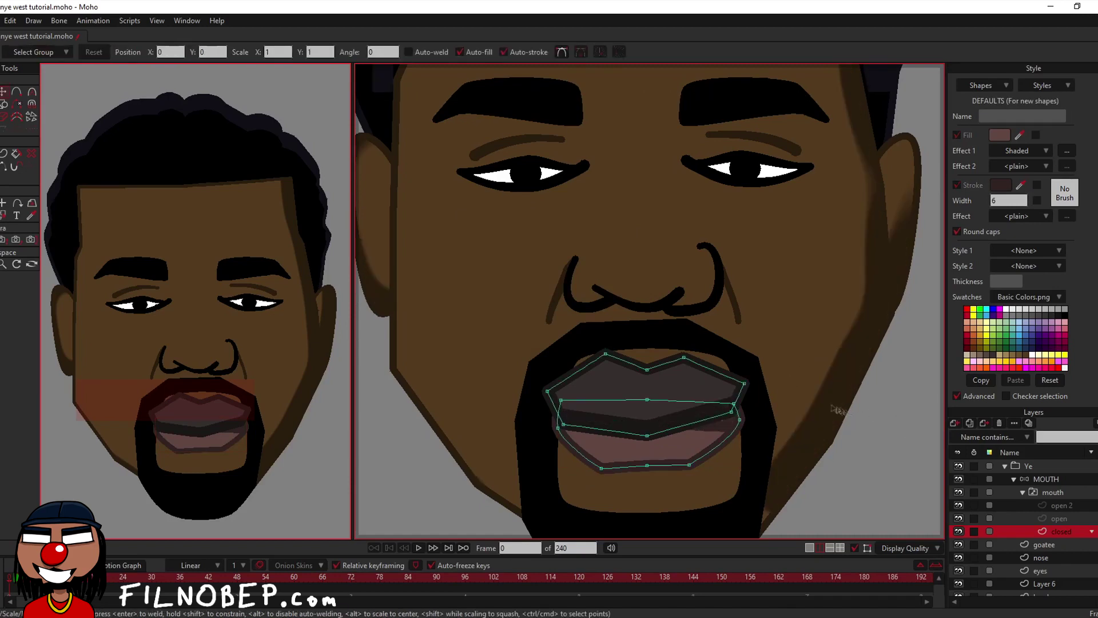
Step: On the nose layer, recolor all the black nostril lines with the face's dark brown shadow color
{"action": "left_click", "coordinate": [1036, 558]}
{"action": "key", "text": "q"}
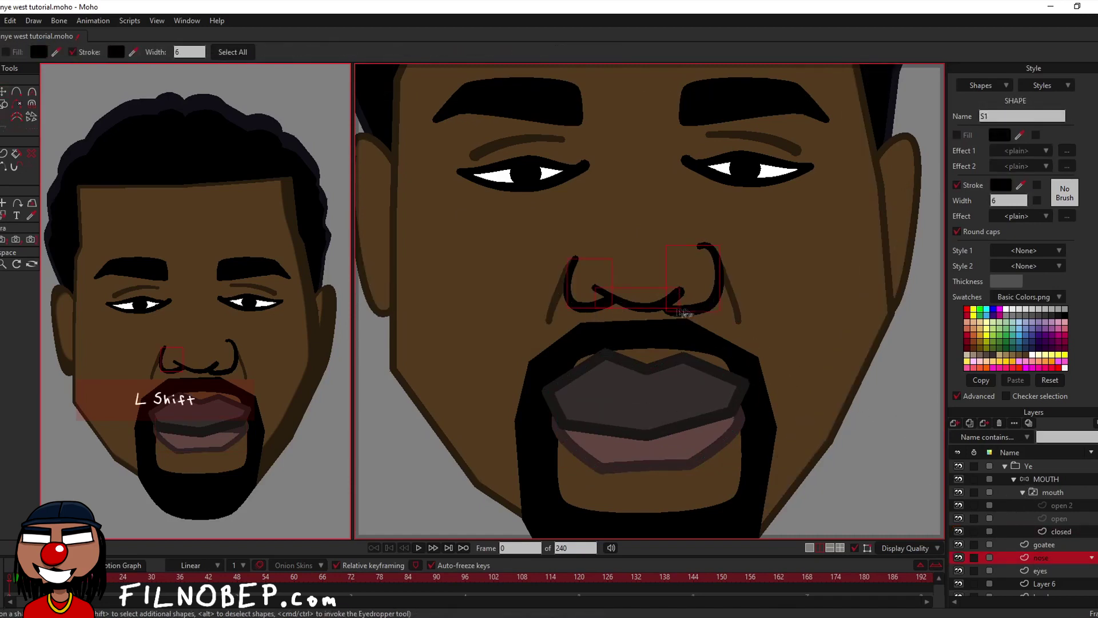
{"action": "key", "text": "ctrl+a"}
{"action": "left_click", "coordinate": [858, 309]}
Step: On the eyes layer, recolor the outlines of both eyes with the face's dark brown shadow color
{"action": "left_click", "coordinate": [1058, 571]}
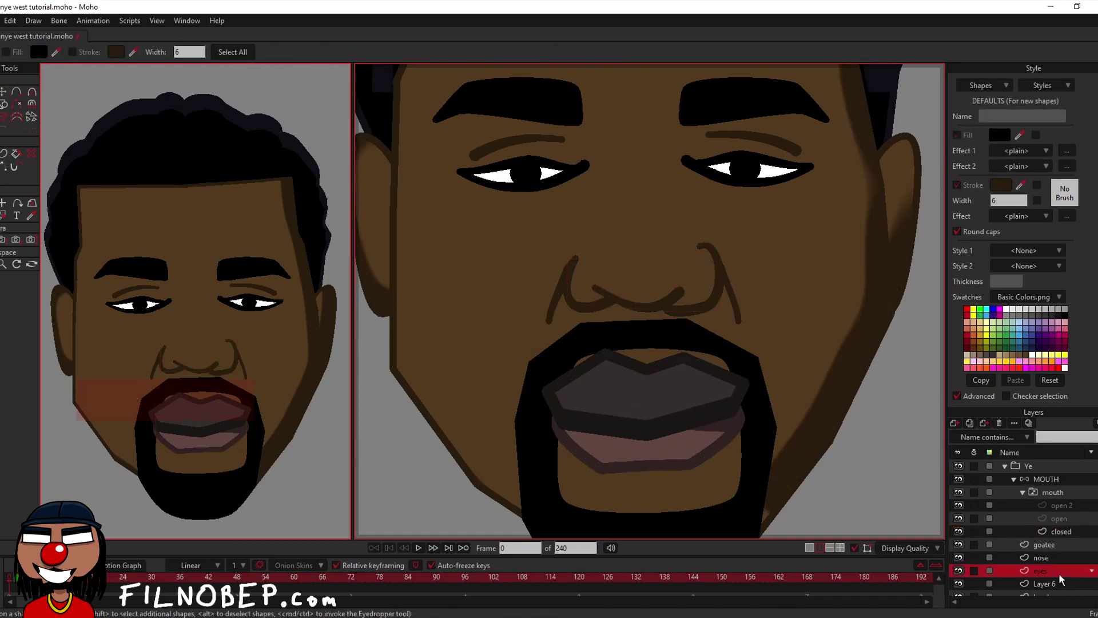
{"action": "left_click", "coordinate": [693, 171]}
{"action": "scroll", "coordinate": [694, 175], "scroll_direction": "up", "scroll_amount": 3}
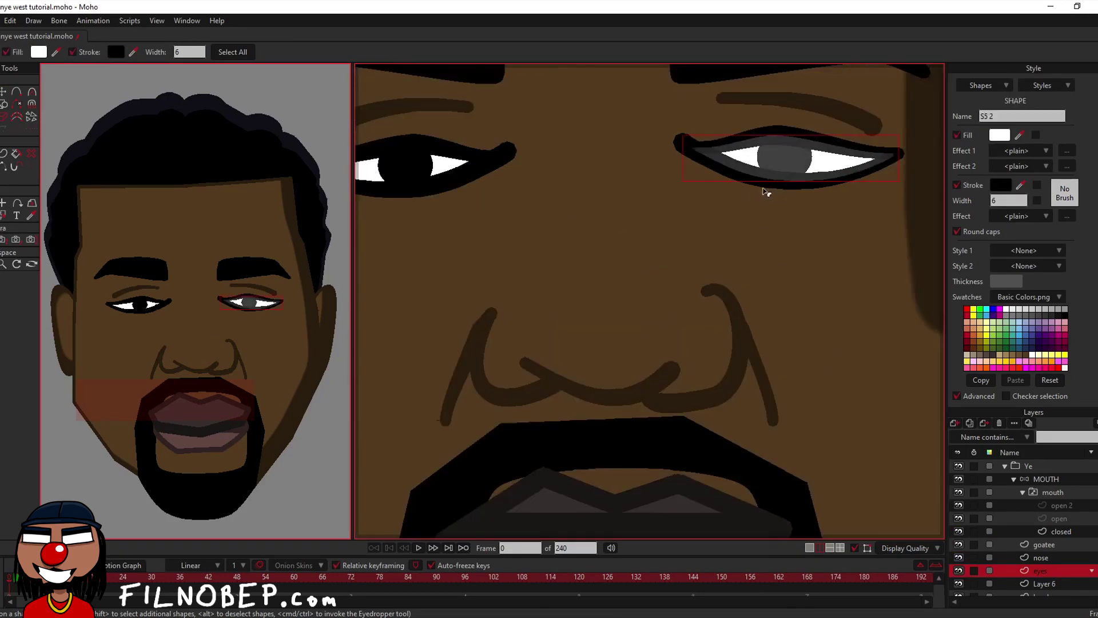
{"action": "left_click", "coordinate": [770, 182]}
{"action": "left_click", "coordinate": [652, 238]}
{"action": "left_click", "coordinate": [437, 194]}
{"action": "left_click_drag", "start_coordinate": [1021, 188], "coordinate": [829, 180]}
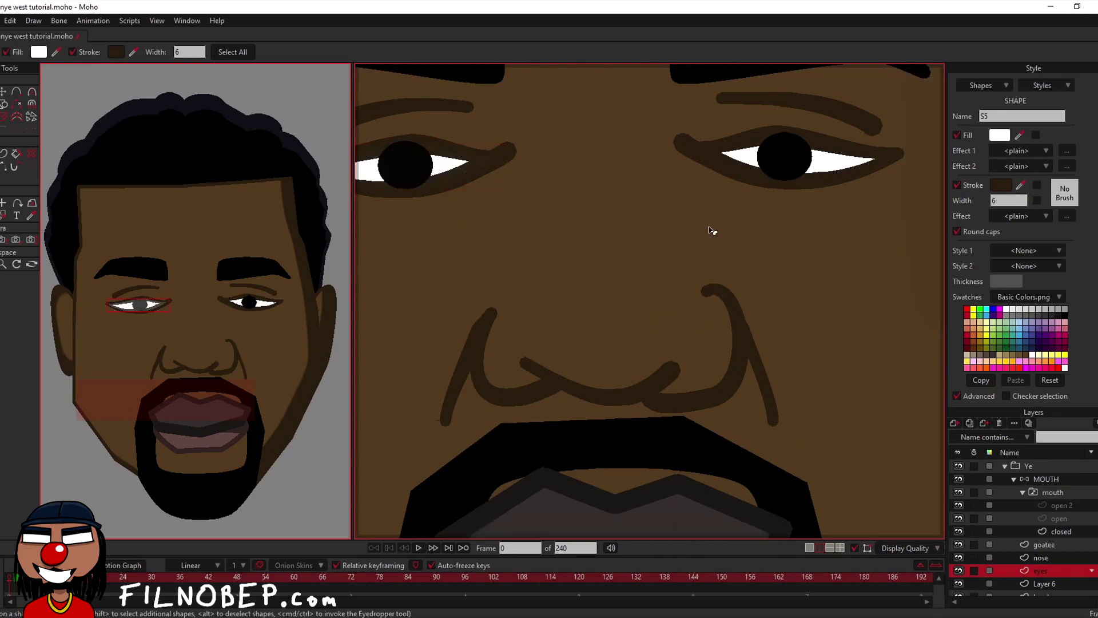
Step: Fill both irises with brown and apply a Gradient effect to them
{"action": "left_click", "coordinate": [785, 161]}
{"action": "left_click", "coordinate": [408, 164], "text": "shift"}
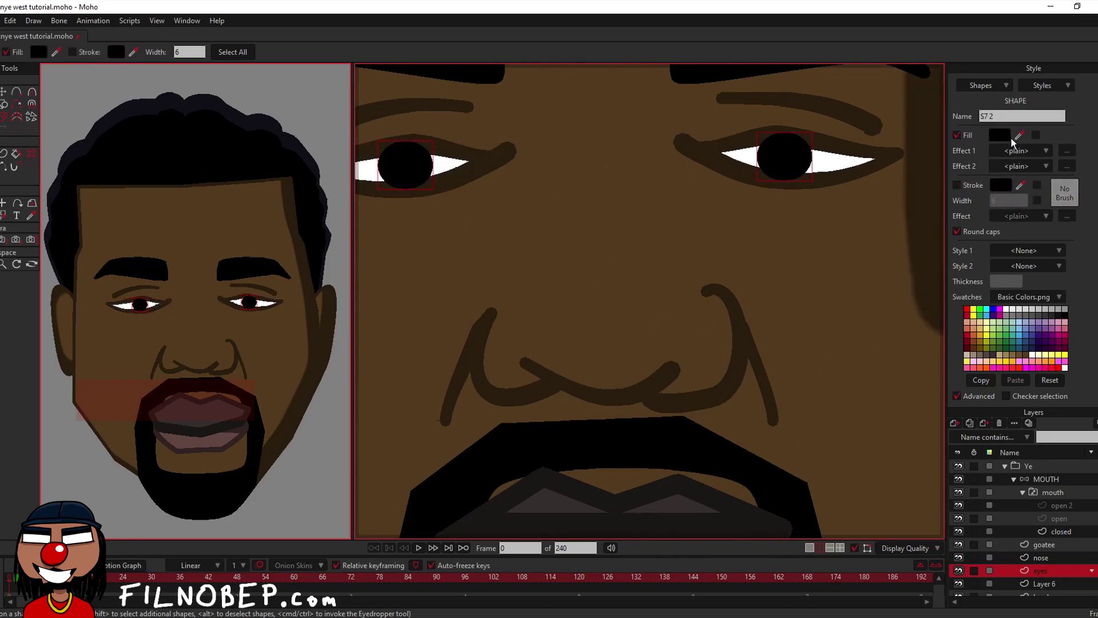
{"action": "left_click", "coordinate": [1025, 348]}
{"action": "left_click", "coordinate": [1023, 152]}
{"action": "left_click", "coordinate": [1035, 209]}
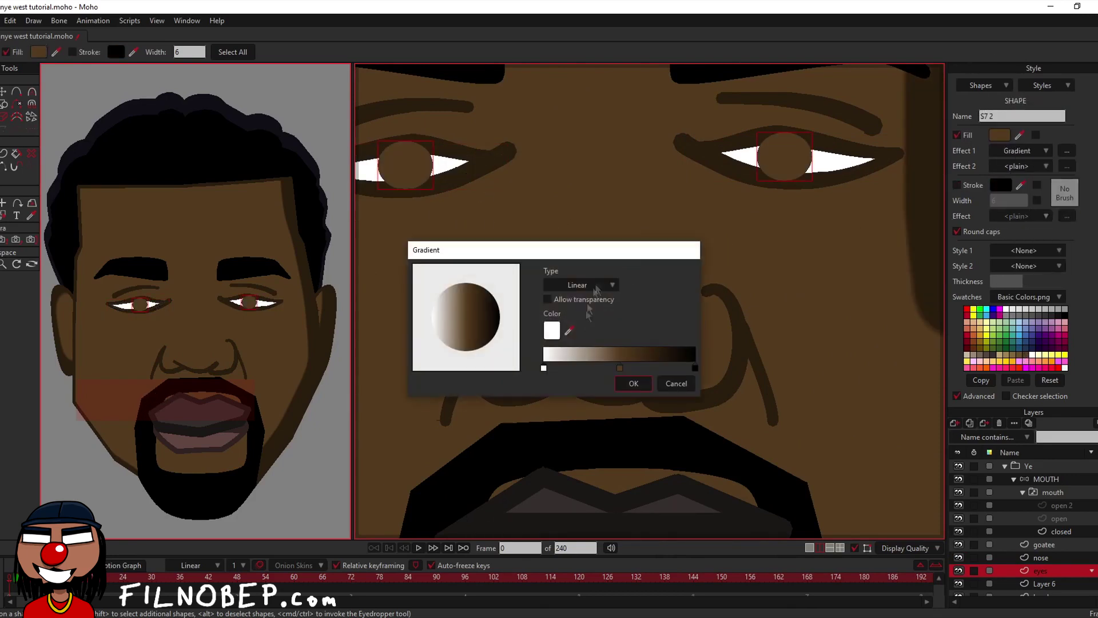
Step: Make the iris gradient radial with a black center, a brown middle and a very dark brown outer stop
{"action": "left_click", "coordinate": [589, 285]}
{"action": "left_click", "coordinate": [607, 302]}
{"action": "left_click", "coordinate": [695, 368]}
{"action": "left_click", "coordinate": [696, 367]}
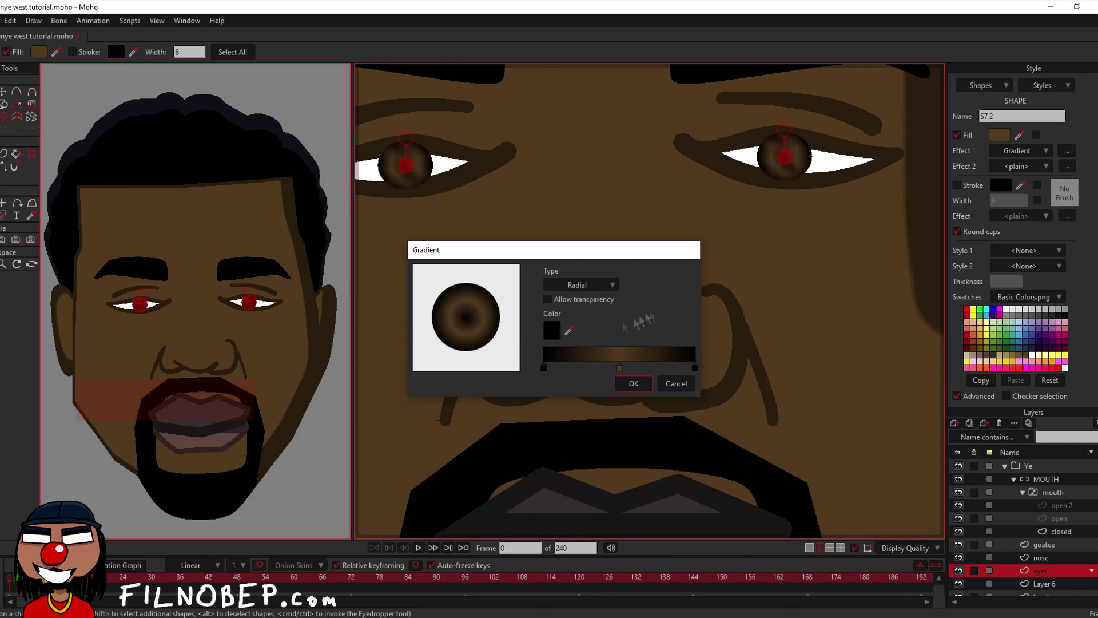
{"action": "left_click_drag", "start_coordinate": [615, 255], "coordinate": [655, 243]}
{"action": "left_click_drag", "start_coordinate": [609, 319], "coordinate": [689, 336]}
{"action": "left_click", "coordinate": [596, 323]}
{"action": "left_click", "coordinate": [603, 291]}
{"action": "left_click", "coordinate": [691, 318]}
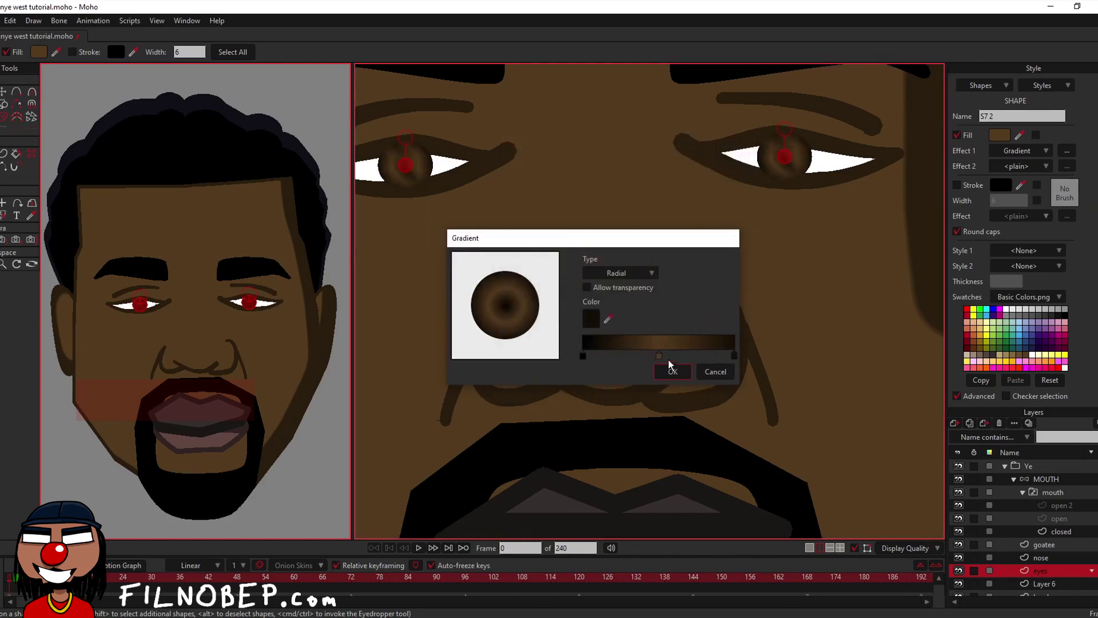
Step: Move the iris gradient's black center stop outward to form a pupil and render the frame as a preview
{"action": "left_click_drag", "start_coordinate": [583, 356], "coordinate": [627, 357]}
{"action": "left_click", "coordinate": [658, 368]}
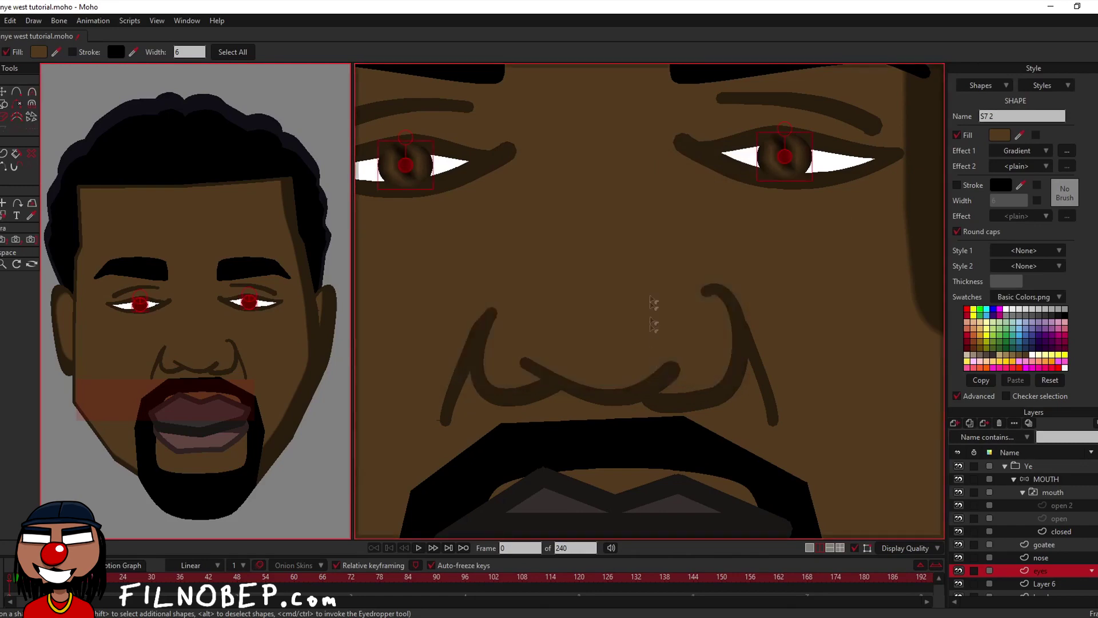
{"action": "scroll", "coordinate": [566, 158], "scroll_direction": "up", "scroll_amount": 1}
{"action": "key", "text": "ctrl+r"}
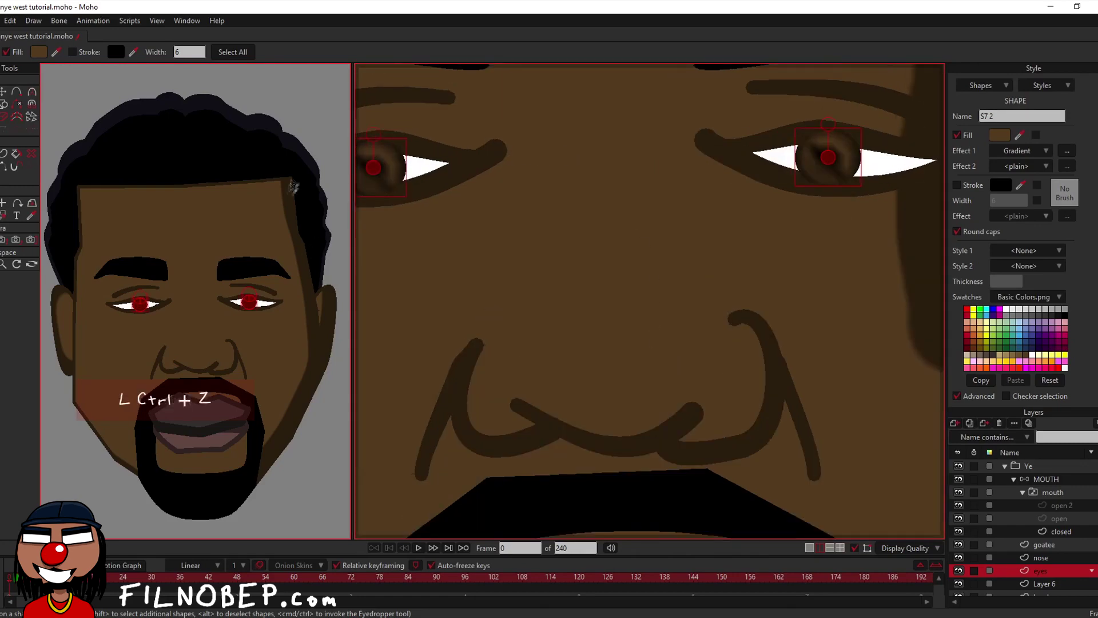
{"action": "left_click", "coordinate": [1092, 28]}
Step: Widen the black center of the iris gradient further, shift the brown stop toward the outer edge, and preview renders of the frame
{"action": "left_click", "coordinate": [1067, 150]}
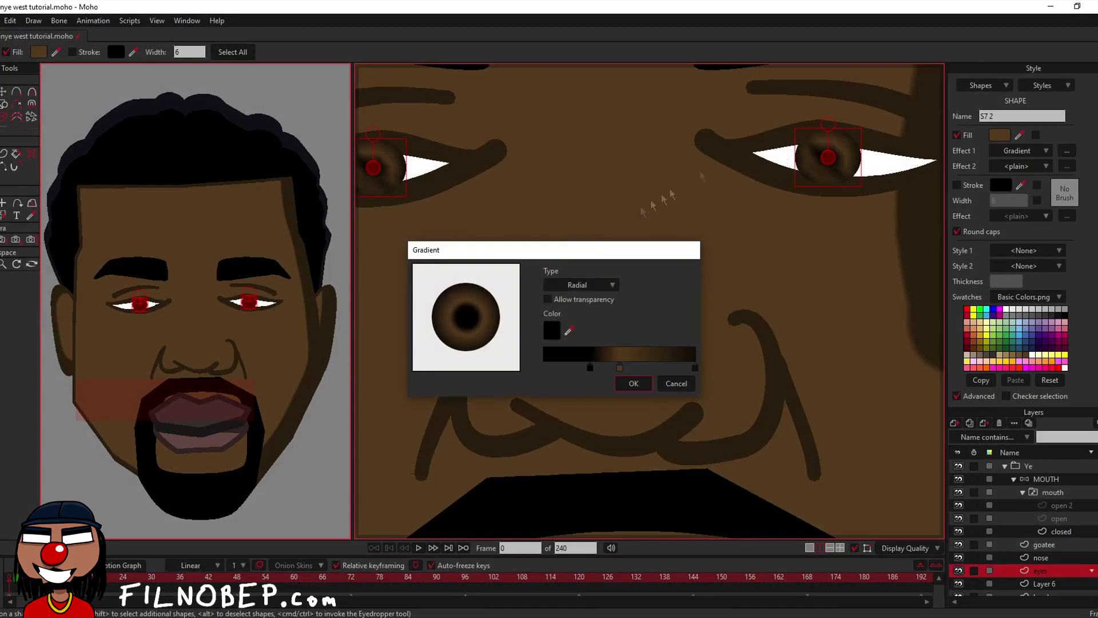
{"action": "left_click", "coordinate": [634, 383]}
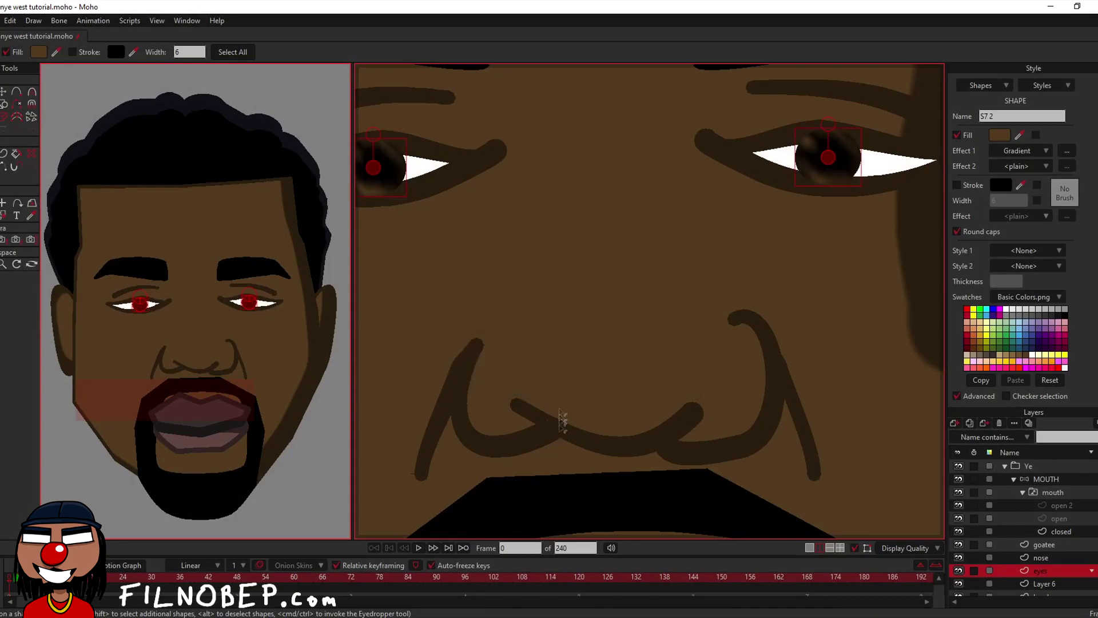
{"action": "key", "text": "ctrl+r"}
{"action": "left_click", "coordinate": [1091, 28]}
{"action": "left_click", "coordinate": [1067, 150]}
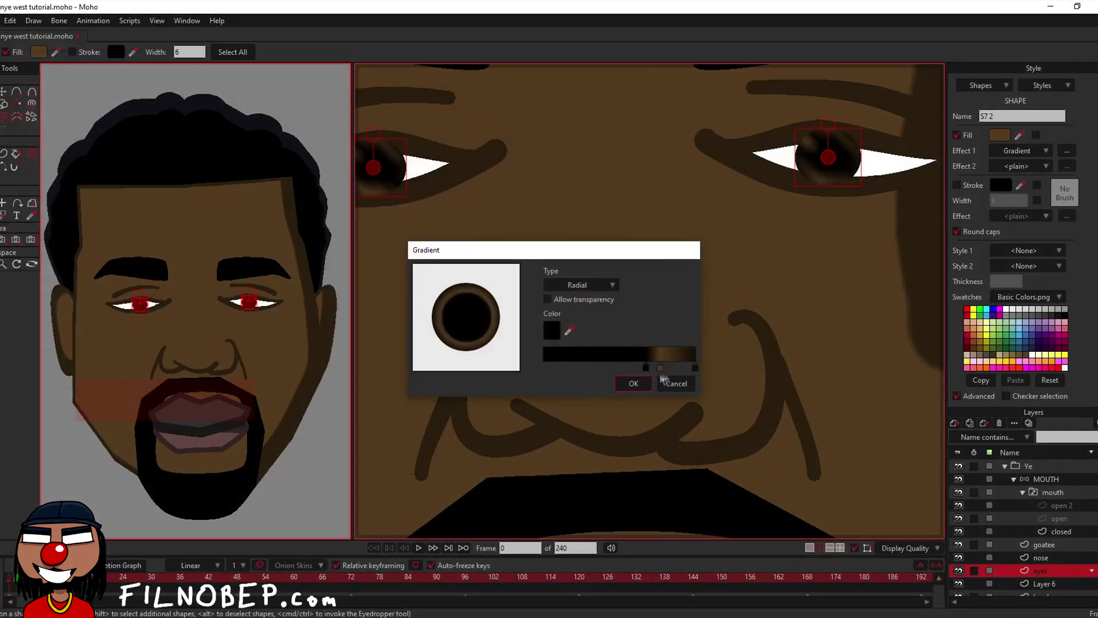
{"action": "left_click", "coordinate": [640, 383]}
{"action": "key", "text": "ctrl+r"}
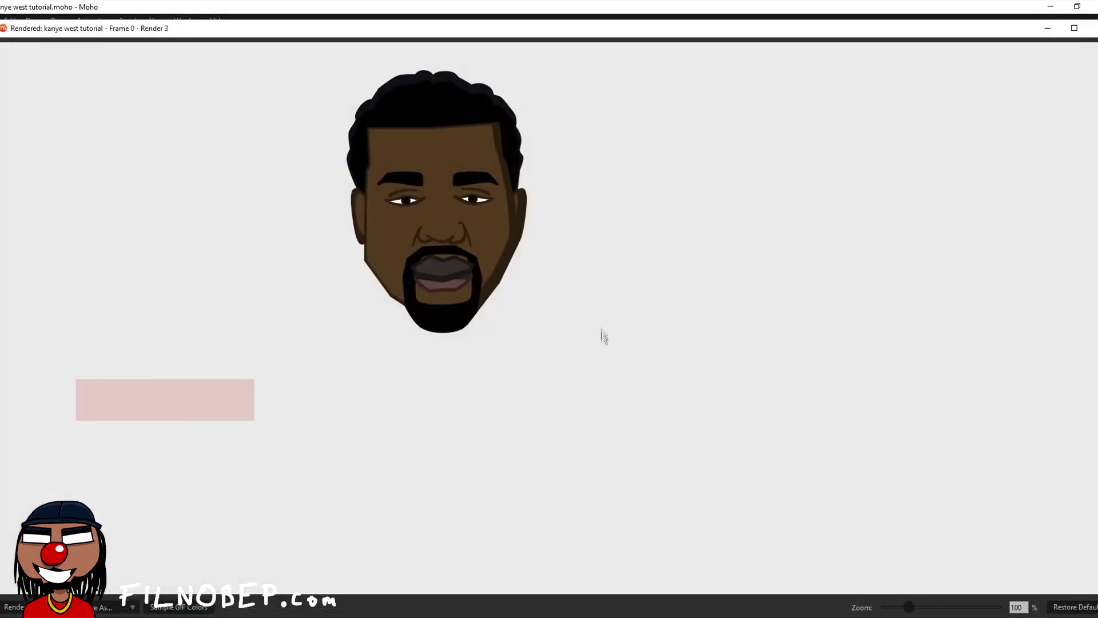
{"action": "left_click", "coordinate": [1092, 28]}
Step: Darken the brown stop of the iris gradient and pull the black stop slightly back toward the center
{"action": "left_click", "coordinate": [1067, 150]}
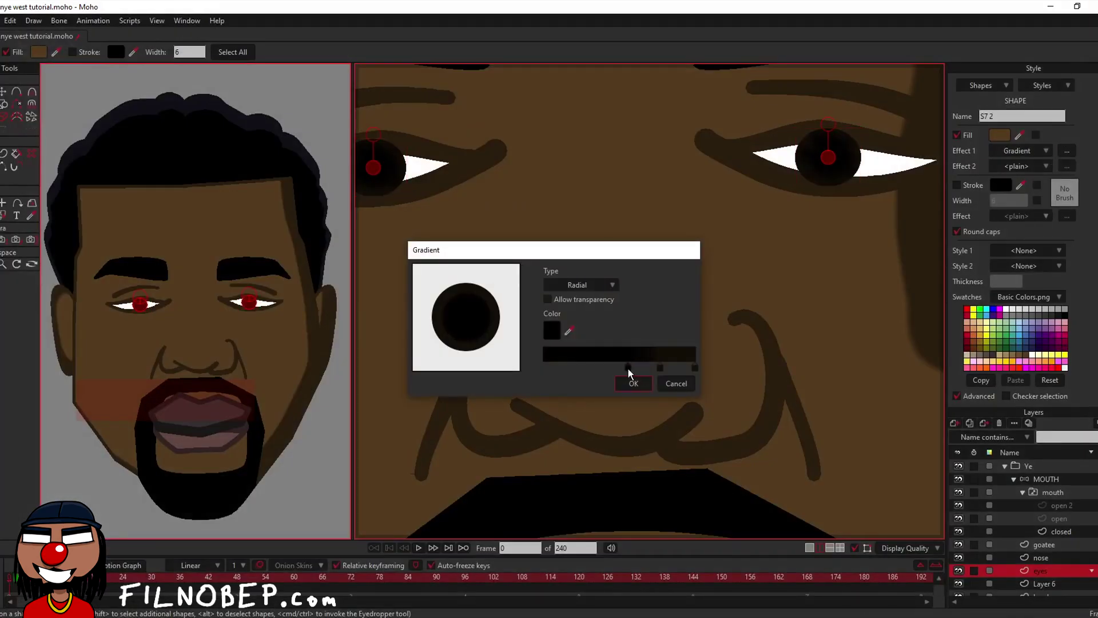
{"action": "left_click", "coordinate": [553, 330]}
{"action": "left_click", "coordinate": [743, 318]}
Step: Add a light gray stop inside the iris gradient's black center, shift it outward, and preview a render of the frame
{"action": "left_click", "coordinate": [566, 359]}
{"action": "left_click", "coordinate": [554, 331]}
{"action": "left_click", "coordinate": [508, 172]}
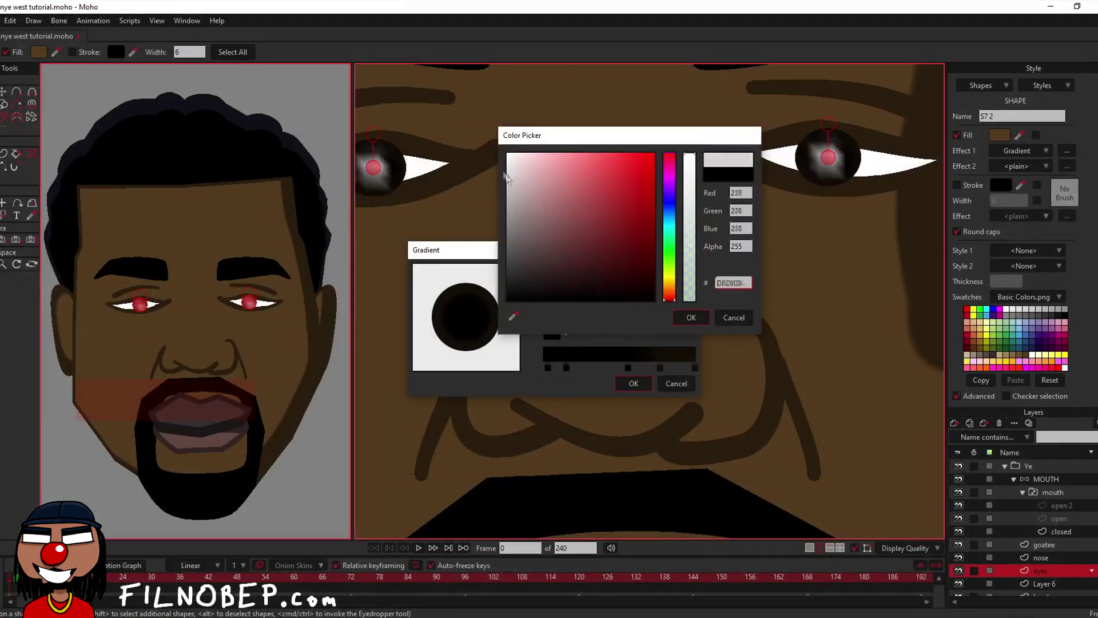
{"action": "left_click", "coordinate": [692, 317]}
{"action": "left_click_drag", "start_coordinate": [566, 367], "coordinate": [601, 369]}
{"action": "left_click", "coordinate": [634, 383]}
{"action": "key", "text": "ctrl+r"}
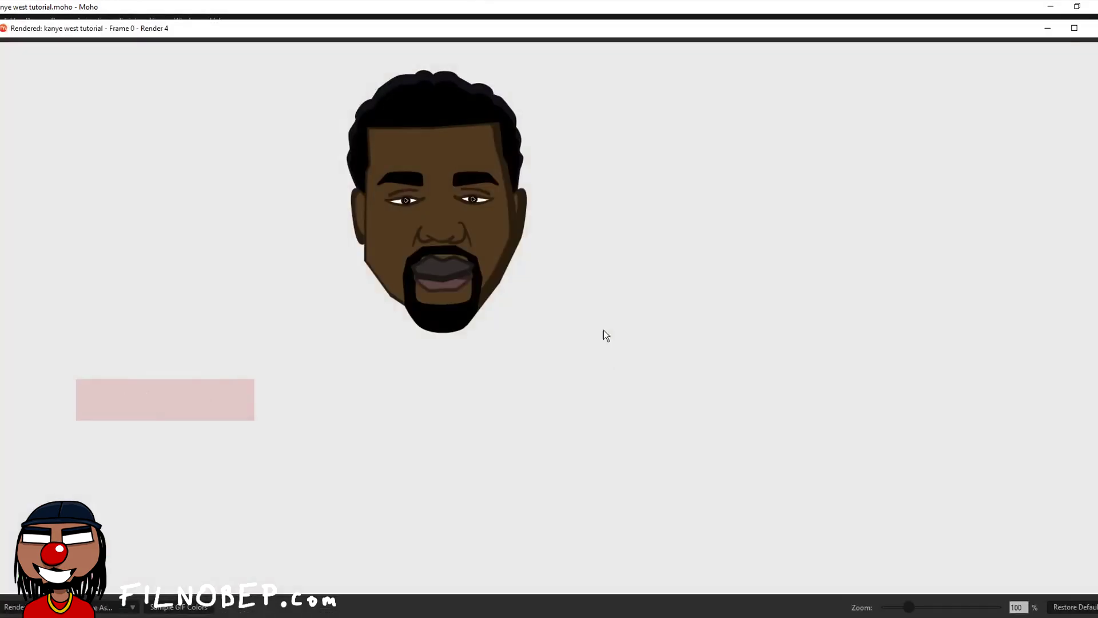
{"action": "left_click", "coordinate": [1093, 28]}
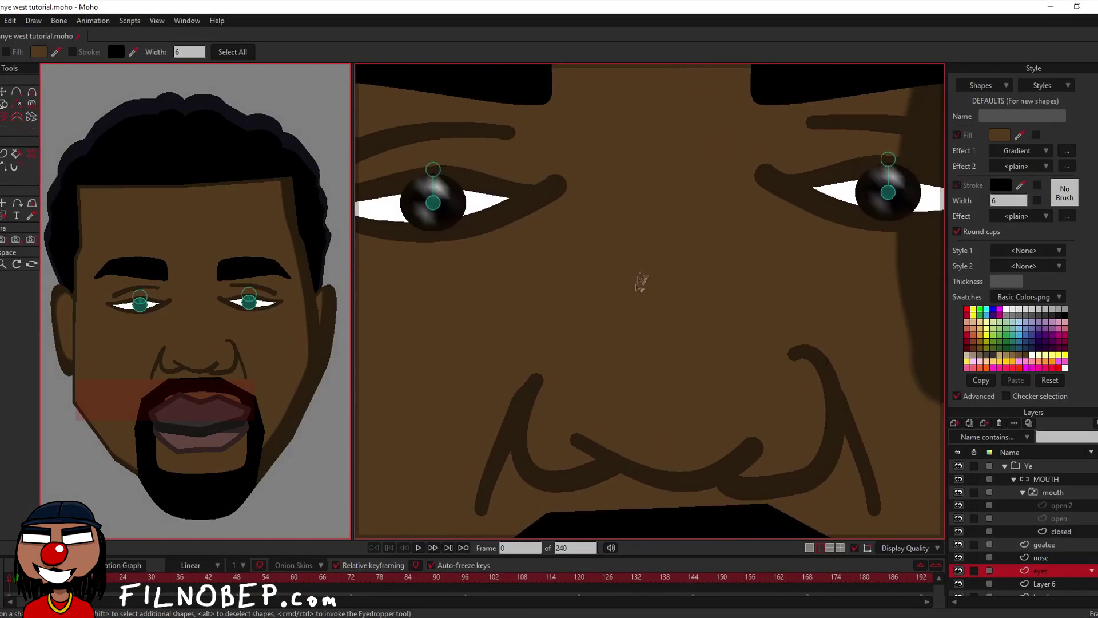
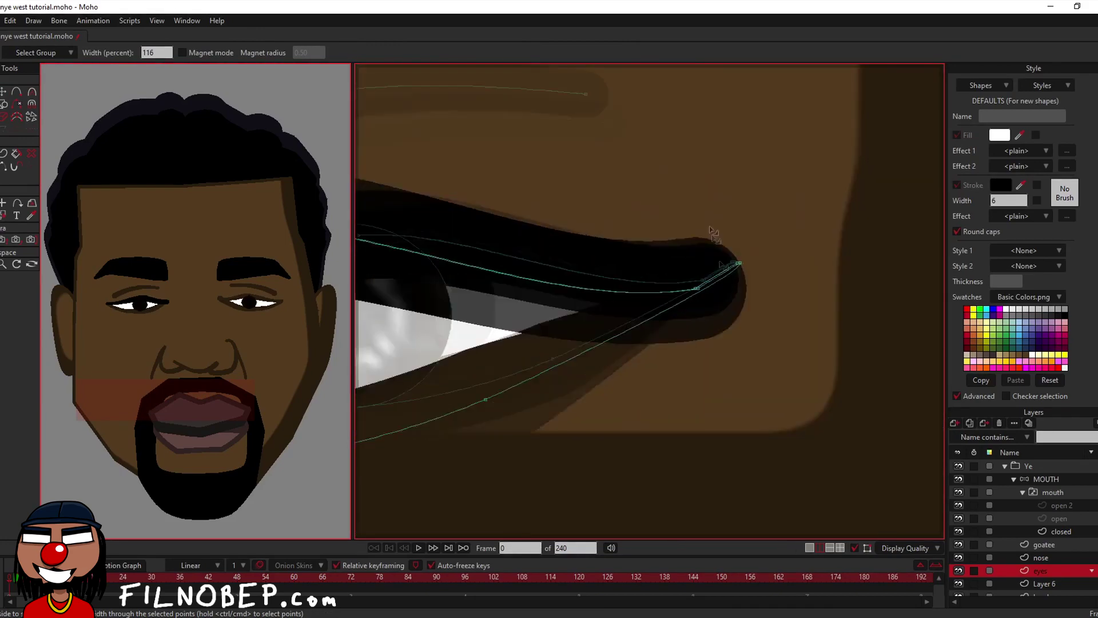
Step: Taper the inner corner tip of the left eye's black lash line to 2 percent width
{"action": "left_click_drag", "start_coordinate": [659, 344], "coordinate": [646, 344]}
{"action": "left_click_drag", "start_coordinate": [785, 279], "coordinate": [788, 275]}
{"action": "scroll", "coordinate": [657, 236], "scroll_direction": "down", "scroll_amount": 4}
{"action": "scroll", "coordinate": [657, 234], "scroll_direction": "down", "scroll_amount": 6}
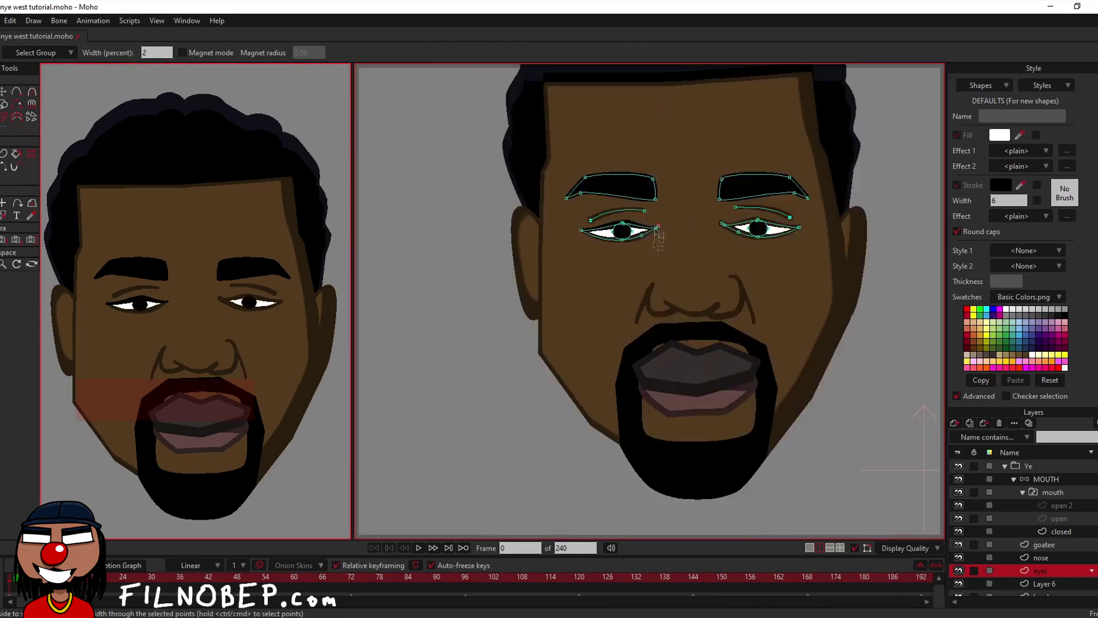
Step: Duplicate the left eye's black upper lash line, flip the copy horizontally and move it onto the right eye
{"action": "scroll", "coordinate": [637, 263], "scroll_direction": "up", "scroll_amount": 3}
{"action": "key", "text": "t"}
{"action": "left_click", "coordinate": [575, 184]}
{"action": "key", "text": "ctrl+c"}
{"action": "left_click", "coordinate": [600, 52]}
{"action": "left_click_drag", "start_coordinate": [489, 313], "coordinate": [774, 309]}
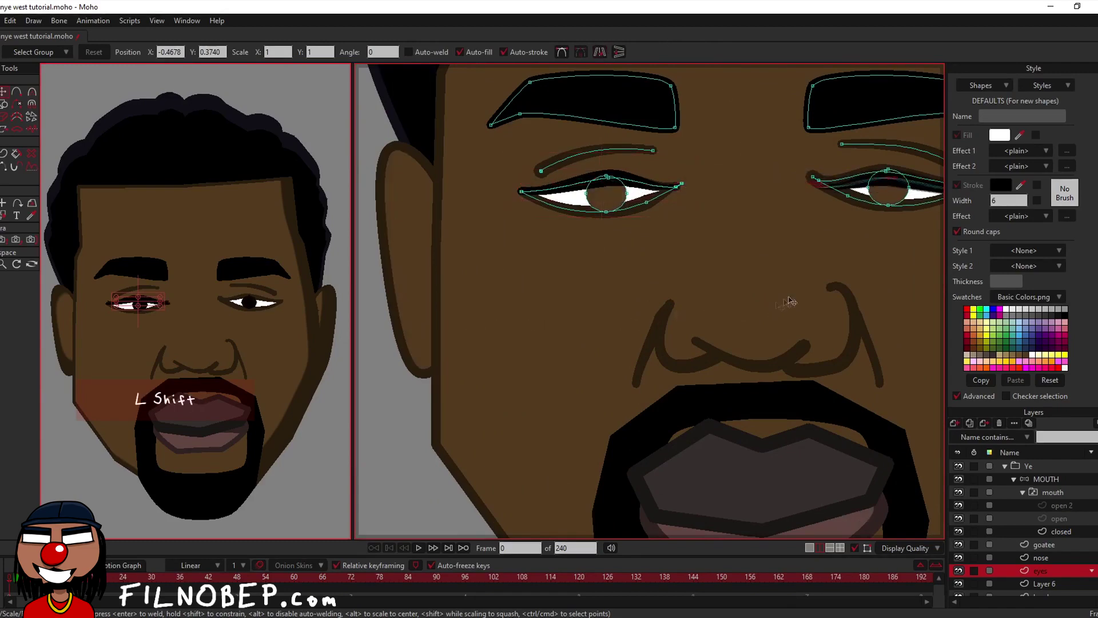
Step: Adjust the points of the right eye's copied black lash line so its inner tip meets the eye's inner corner
{"action": "scroll", "coordinate": [915, 206], "scroll_direction": "up", "scroll_amount": 5}
{"action": "left_click_drag", "start_coordinate": [726, 361], "coordinate": [686, 371]}
{"action": "left_click_drag", "start_coordinate": [361, 369], "coordinate": [540, 375]}
{"action": "left_click_drag", "start_coordinate": [607, 319], "coordinate": [604, 319]}
{"action": "left_click", "coordinate": [409, 148]}
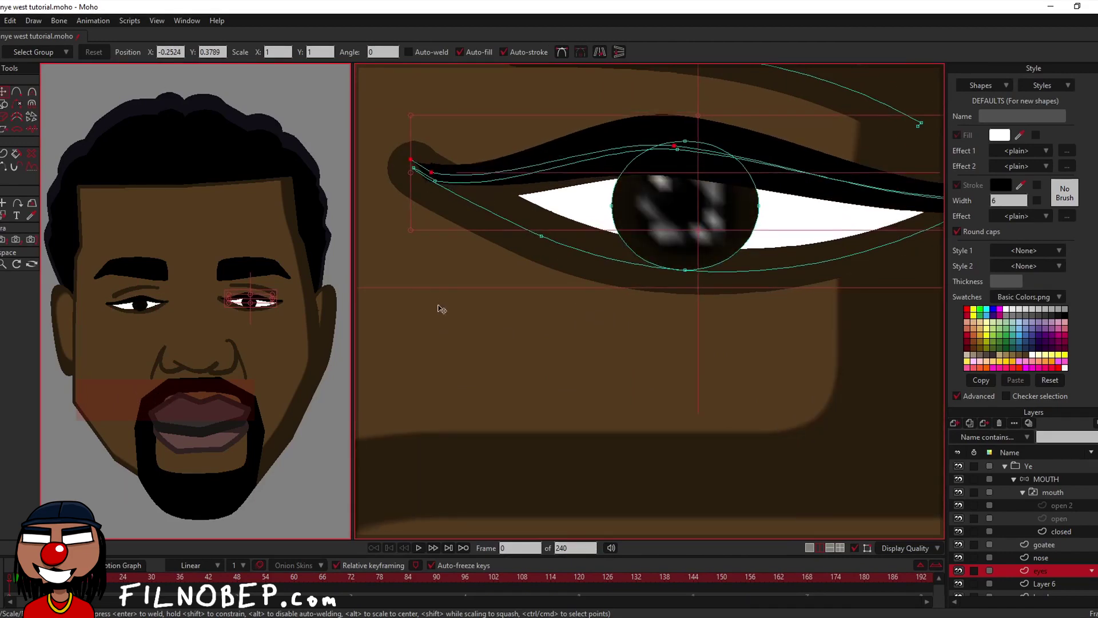
{"action": "key", "text": "Return"}
{"action": "scroll", "coordinate": [436, 307], "scroll_direction": "down", "scroll_amount": 8}
{"action": "scroll", "coordinate": [481, 300], "scroll_direction": "up", "scroll_amount": 8}
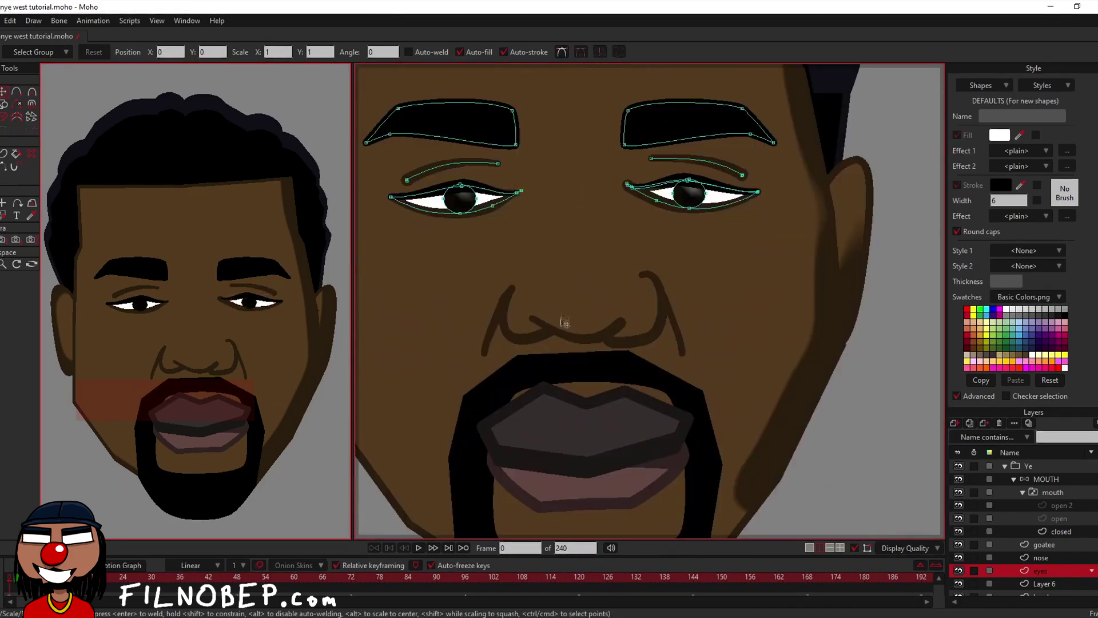
Step: Smooth the curvature of the upper corner points on both sides of the goatee's outer outline
{"action": "left_click", "coordinate": [1036, 544]}
{"action": "left_click_drag", "start_coordinate": [774, 401], "coordinate": [767, 290]}
{"action": "key", "text": "c"}
{"action": "left_click_drag", "start_coordinate": [696, 279], "coordinate": [713, 280]}
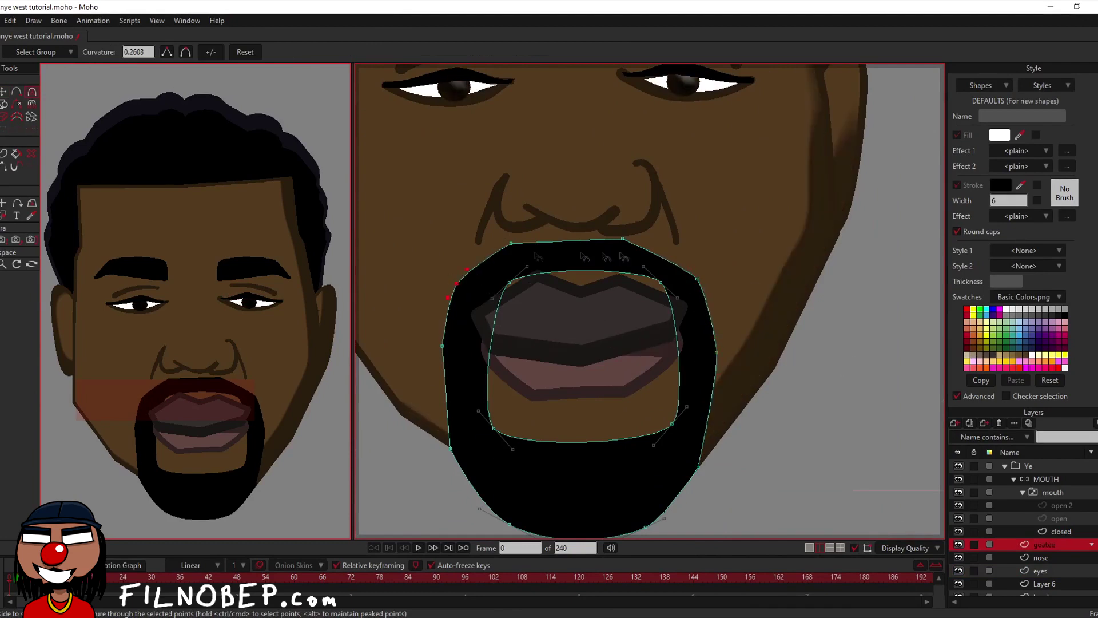
{"action": "left_click_drag", "start_coordinate": [457, 283], "coordinate": [473, 283]}
Step: Add points along the goatee's upper outer and inner edges and shape them into a dip that follows the upper lip
{"action": "key", "text": "a"}
{"action": "left_click_drag", "start_coordinate": [576, 267], "coordinate": [578, 276]}
{"action": "left_click", "coordinate": [548, 271]}
{"action": "left_click", "coordinate": [615, 270]}
{"action": "key", "text": "c"}
{"action": "left_click", "coordinate": [545, 271]}
{"action": "key", "text": "a"}
{"action": "left_click", "coordinate": [513, 243]}
{"action": "key", "text": "t"}
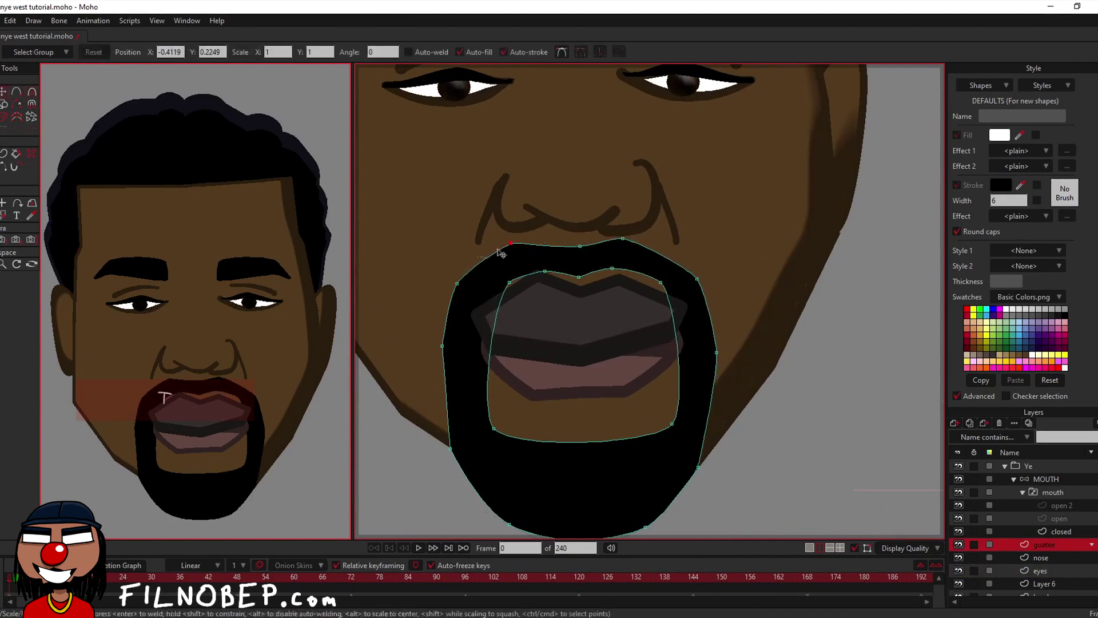
{"action": "scroll", "coordinate": [523, 279], "scroll_direction": "down", "scroll_amount": 3}
{"action": "scroll", "coordinate": [513, 293], "scroll_direction": "up", "scroll_amount": 4}
{"action": "left_click_drag", "start_coordinate": [510, 276], "coordinate": [472, 292]}
{"action": "scroll", "coordinate": [572, 314], "scroll_direction": "down", "scroll_amount": 4}
{"action": "scroll", "coordinate": [587, 327], "scroll_direction": "up", "scroll_amount": 1}
{"action": "scroll", "coordinate": [578, 360], "scroll_direction": "up", "scroll_amount": 2}
Step: Copy the hair's shaded style onto the goatee, then set its light angle to 90 and reduce the shading offset
{"action": "key", "text": "q"}
{"action": "left_click", "coordinate": [598, 481]}
{"action": "left_click", "coordinate": [532, 232], "text": "ctrl"}
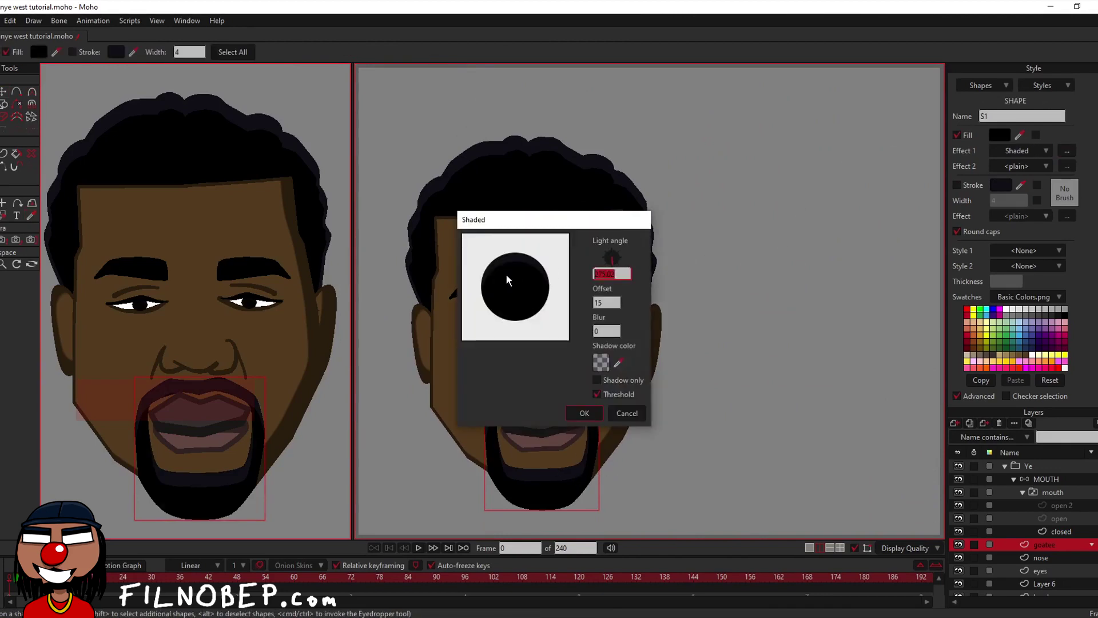
{"action": "type", "text": "90"}
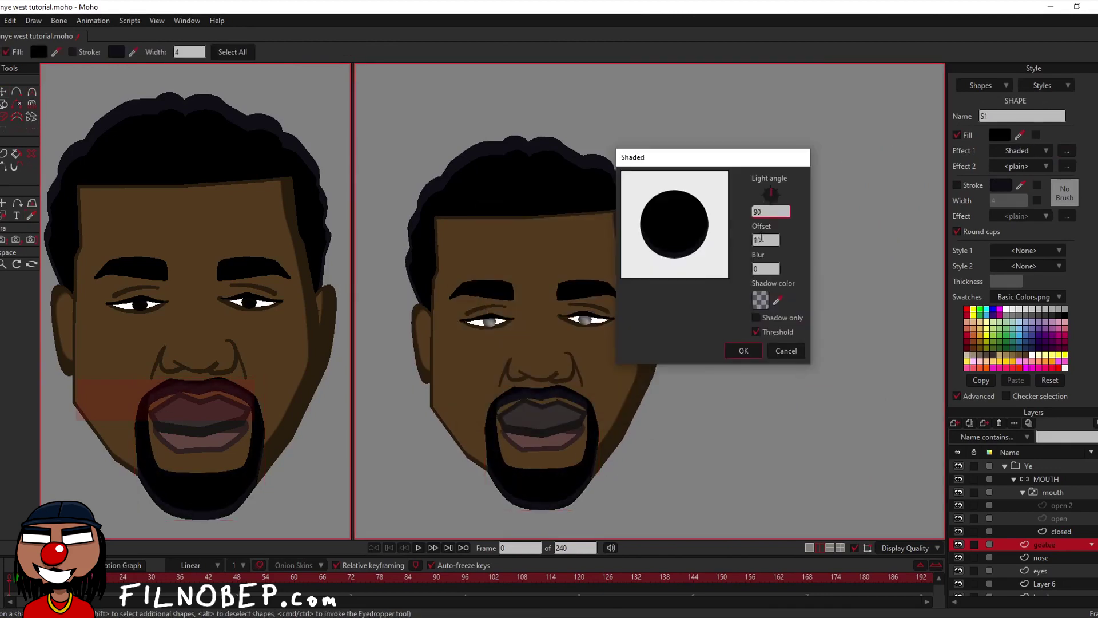
{"action": "scroll", "coordinate": [761, 238], "scroll_direction": "down", "scroll_amount": 7}
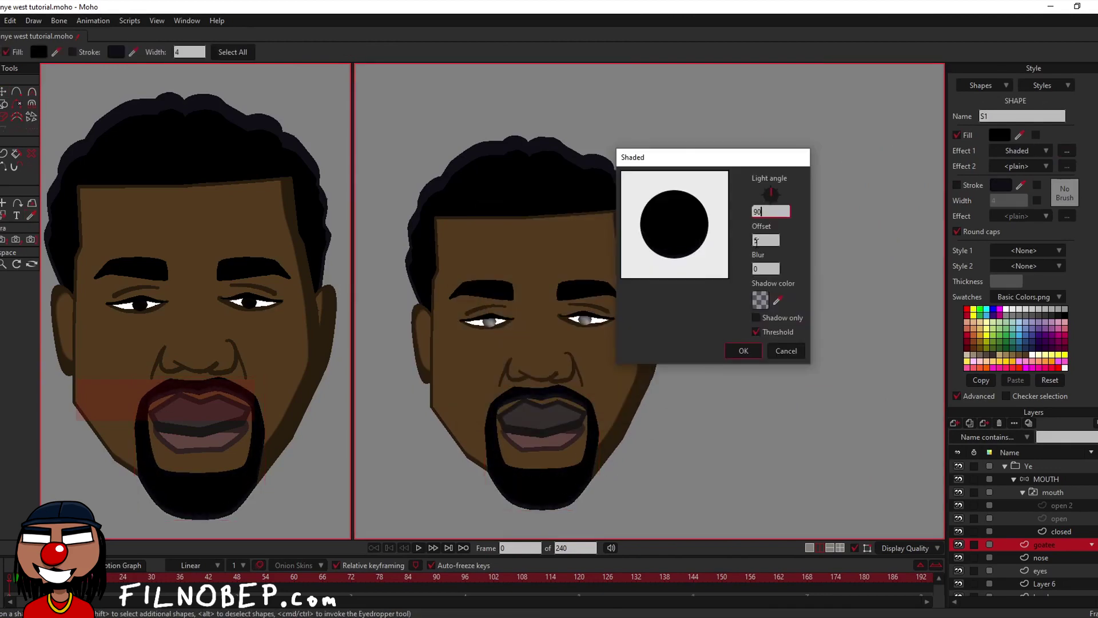
{"action": "left_click", "coordinate": [743, 350]}
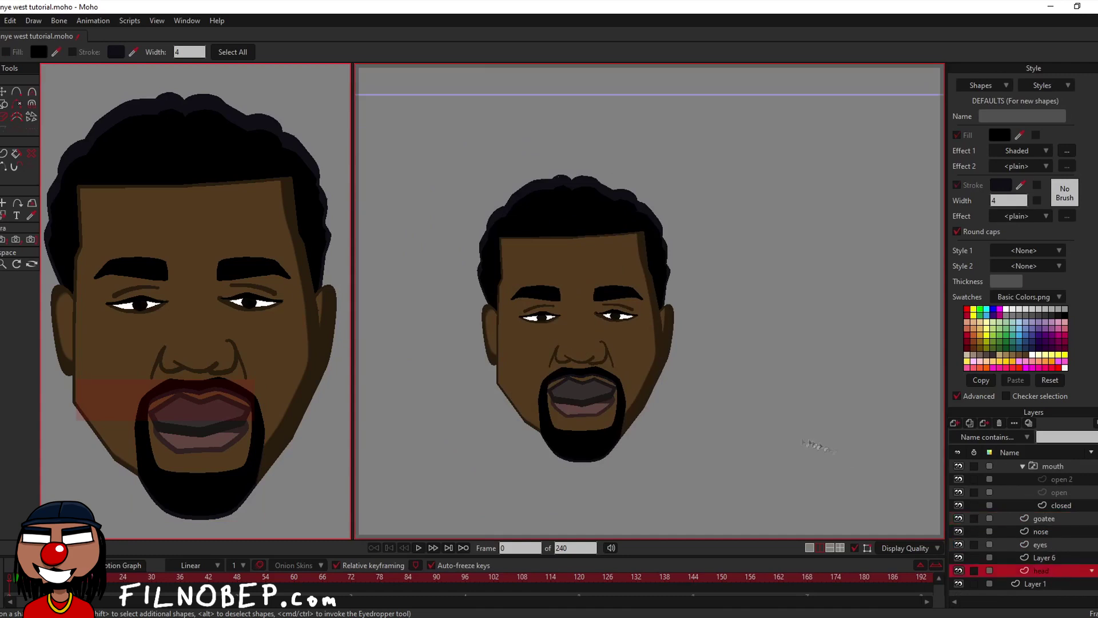
Step: Adjust the curvature of the face outline's jaw and temple points on both sides of the head layer
{"action": "scroll", "coordinate": [623, 399], "scroll_direction": "up", "scroll_amount": 2}
{"action": "key", "text": "c"}
{"action": "left_click_drag", "start_coordinate": [451, 409], "coordinate": [484, 407]}
{"action": "left_click", "coordinate": [681, 349]}
{"action": "left_click", "coordinate": [449, 382]}
{"action": "left_click_drag", "start_coordinate": [446, 240], "coordinate": [480, 245]}
{"action": "left_click_drag", "start_coordinate": [662, 222], "coordinate": [710, 220]}
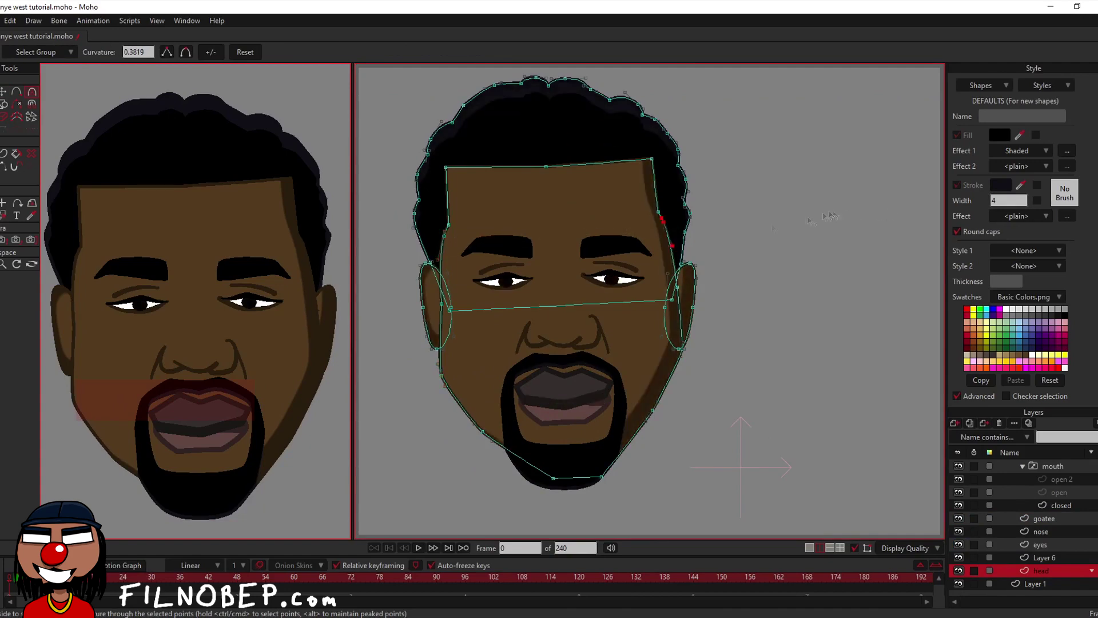
{"action": "scroll", "coordinate": [723, 218], "scroll_direction": "down", "scroll_amount": 5}
{"action": "scroll", "coordinate": [719, 217], "scroll_direction": "up", "scroll_amount": 5}
Step: Duplicate the closed mouth layer, take the copy out of the mouth group to the top of the stack, and move it beside the face
{"action": "left_click", "coordinate": [1018, 557]}
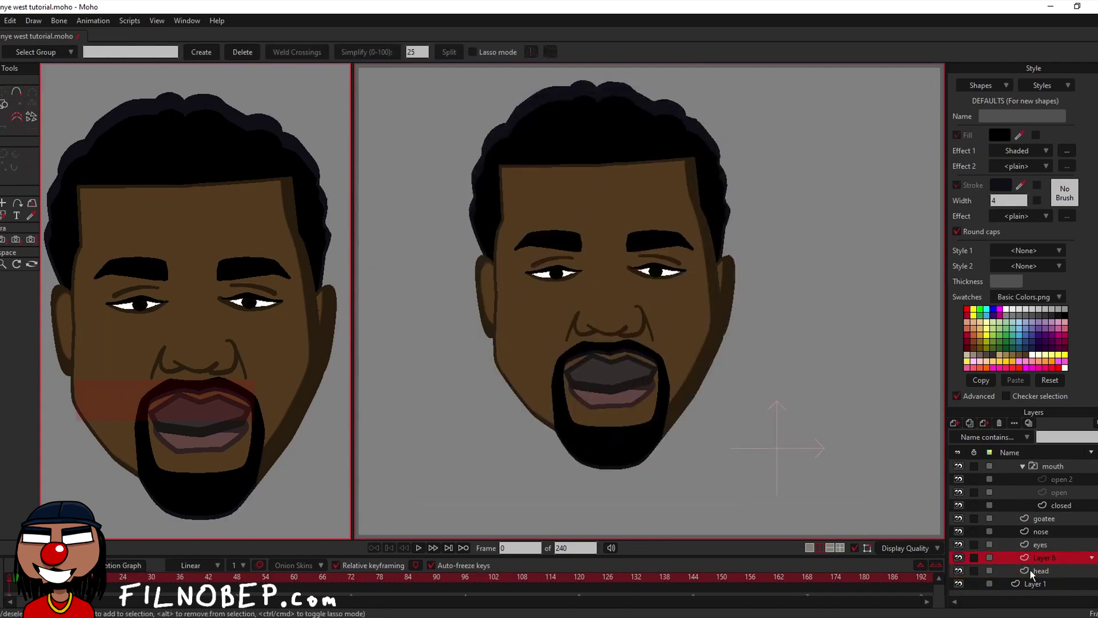
{"action": "scroll", "coordinate": [619, 226], "scroll_direction": "down", "scroll_amount": 5}
{"action": "scroll", "coordinate": [651, 247], "scroll_direction": "up", "scroll_amount": 5}
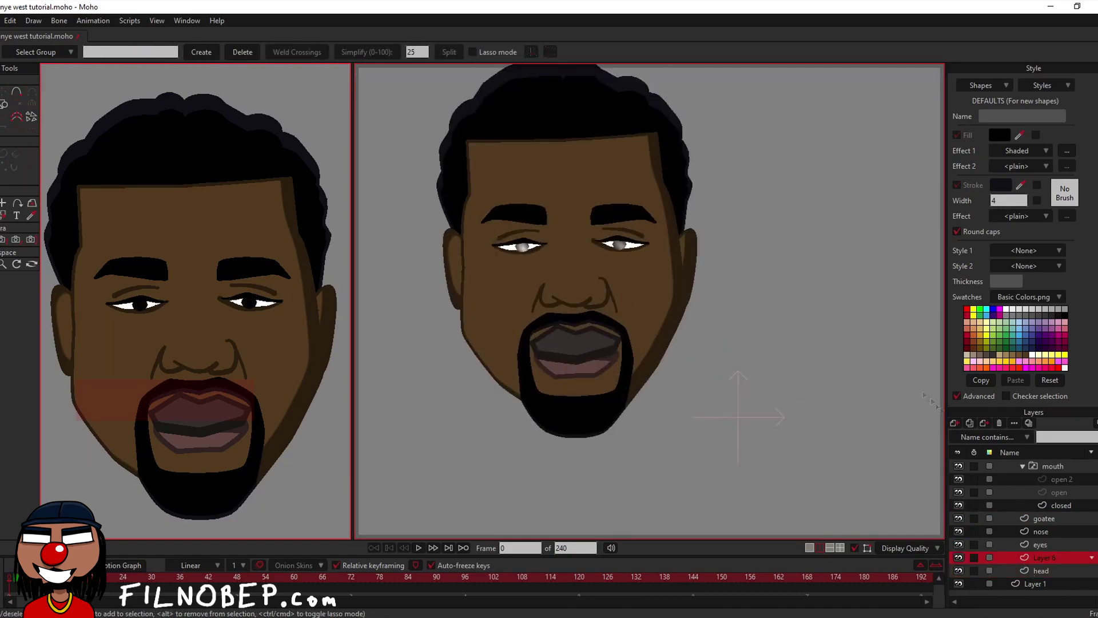
{"action": "left_click", "coordinate": [1041, 505]}
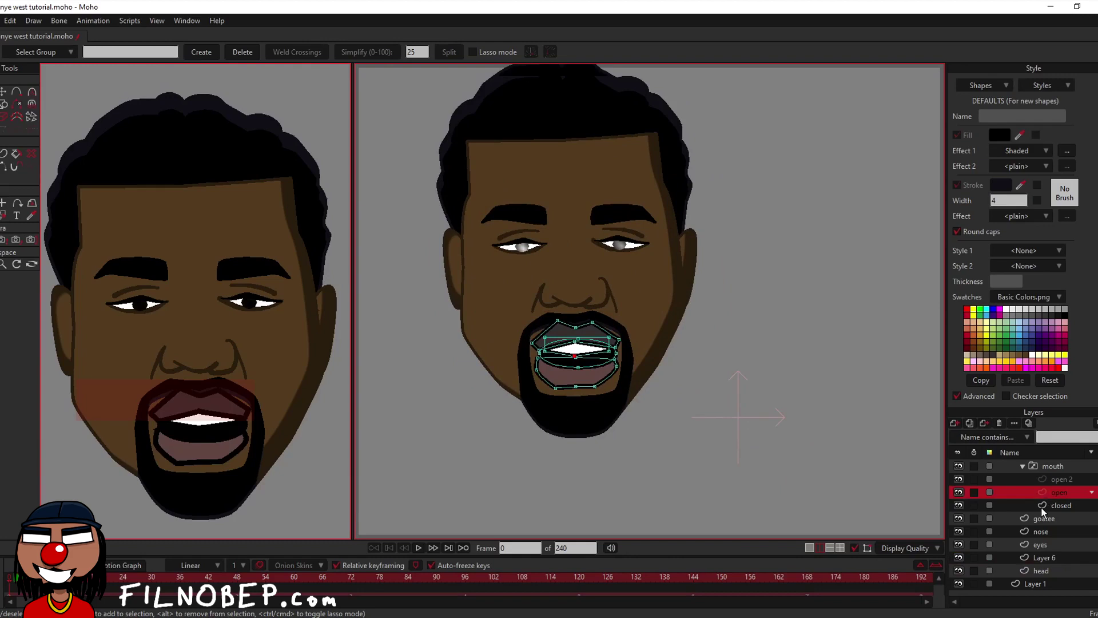
{"action": "left_click", "coordinate": [970, 424]}
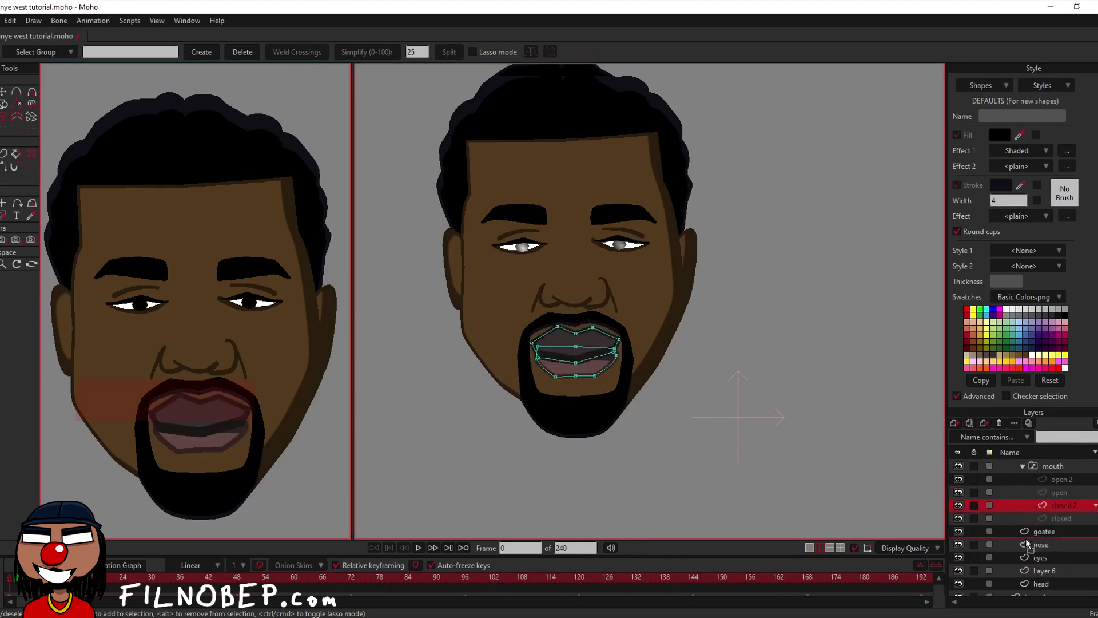
{"action": "left_click_drag", "start_coordinate": [1028, 544], "coordinate": [1028, 544]}
{"action": "scroll", "coordinate": [1041, 509], "scroll_direction": "up", "scroll_amount": 2}
{"action": "left_click_drag", "start_coordinate": [1054, 469], "coordinate": [1053, 461]}
{"action": "left_click", "coordinate": [4, 202]}
{"action": "left_click_drag", "start_coordinate": [464, 349], "coordinate": [642, 337]}
Step: Copy the shaded lip styles from the closed mouth copy onto the upper and lower lips of the open mouth layer
{"action": "left_click", "coordinate": [1056, 531]}
{"action": "left_click", "coordinate": [1055, 546]}
{"action": "left_click", "coordinate": [1055, 531]}
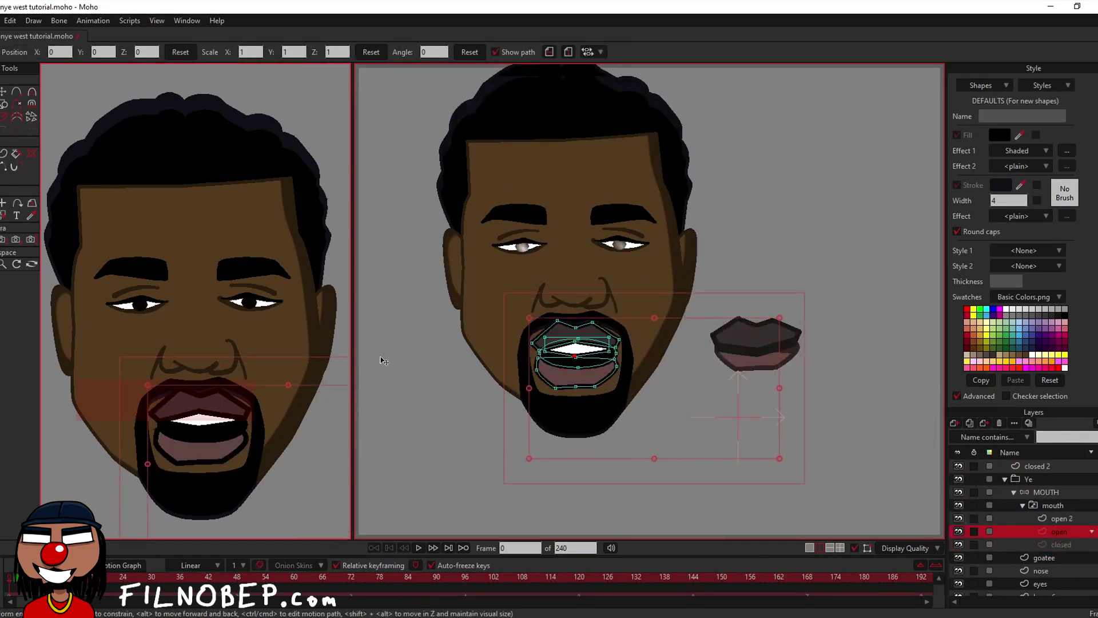
{"action": "key", "text": "q"}
{"action": "scroll", "coordinate": [595, 344], "scroll_direction": "up", "scroll_amount": 1}
{"action": "left_click", "coordinate": [613, 338]}
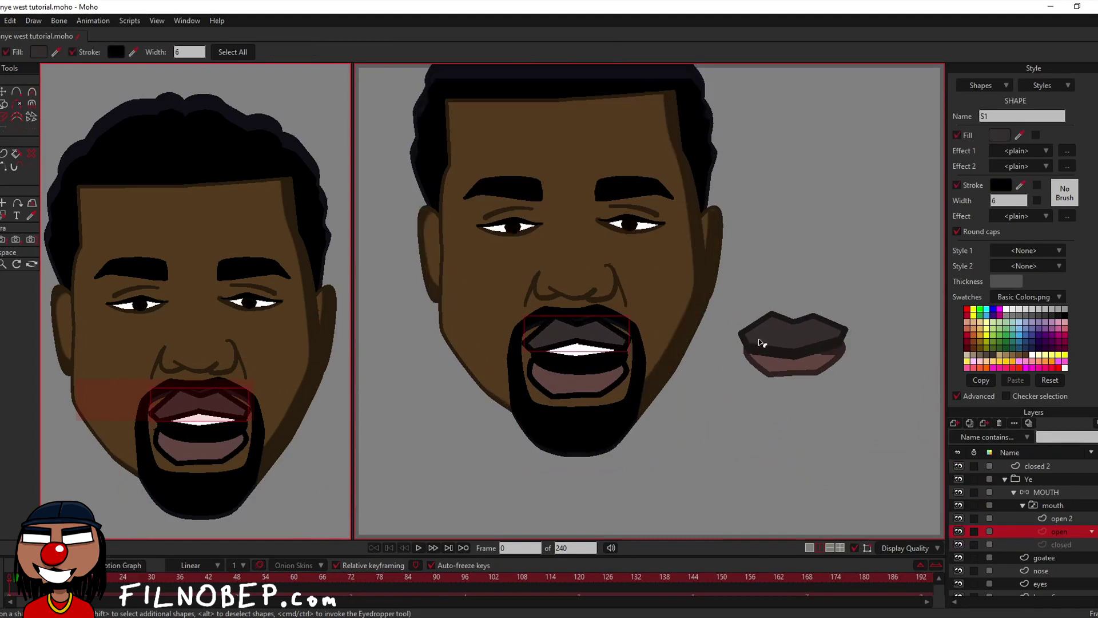
{"action": "key", "text": "i"}
{"action": "left_click", "coordinate": [797, 338]}
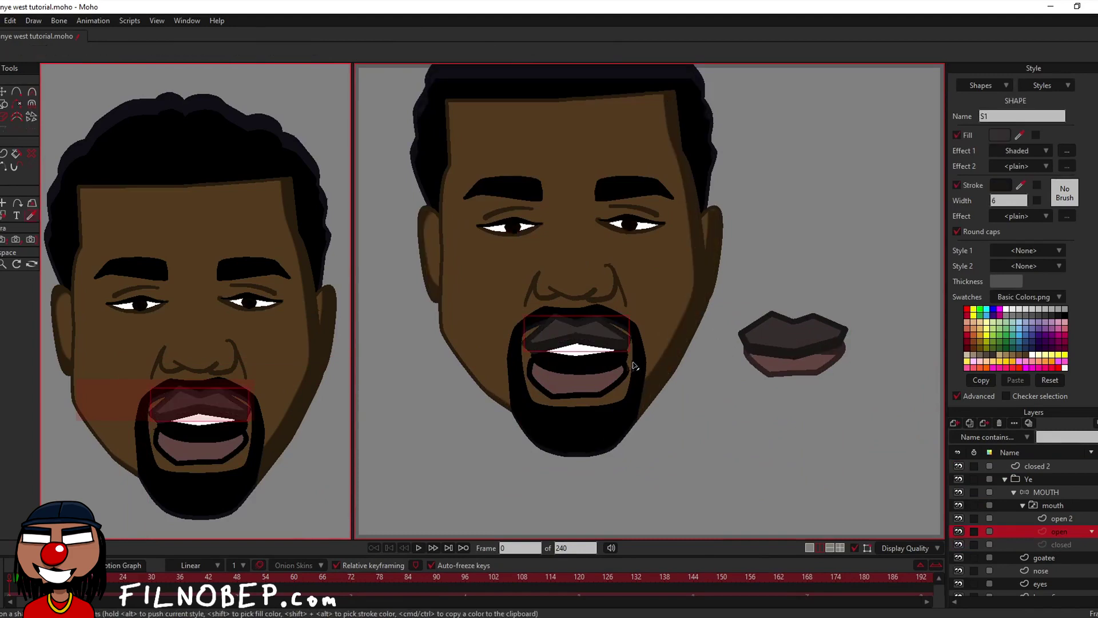
{"action": "left_click", "coordinate": [560, 378]}
{"action": "left_click", "coordinate": [813, 372], "text": "ctrl"}
{"action": "left_click", "coordinate": [685, 401]}
Step: Apply the matching shaded lip styles from the closed mouth copy to the lips on the open 2 layer
{"action": "left_click", "coordinate": [1052, 519]}
{"action": "key", "text": "i"}
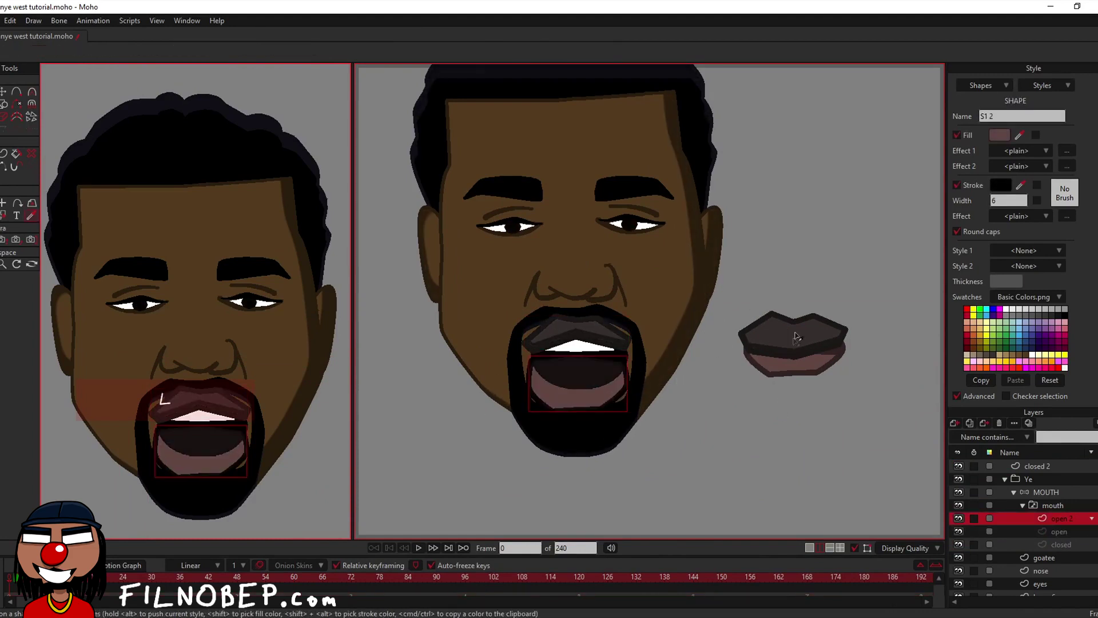
{"action": "key", "text": "q"}
Step: Collapse the mouth group and delete the closed 2 reference layer
{"action": "left_click", "coordinate": [1036, 544]}
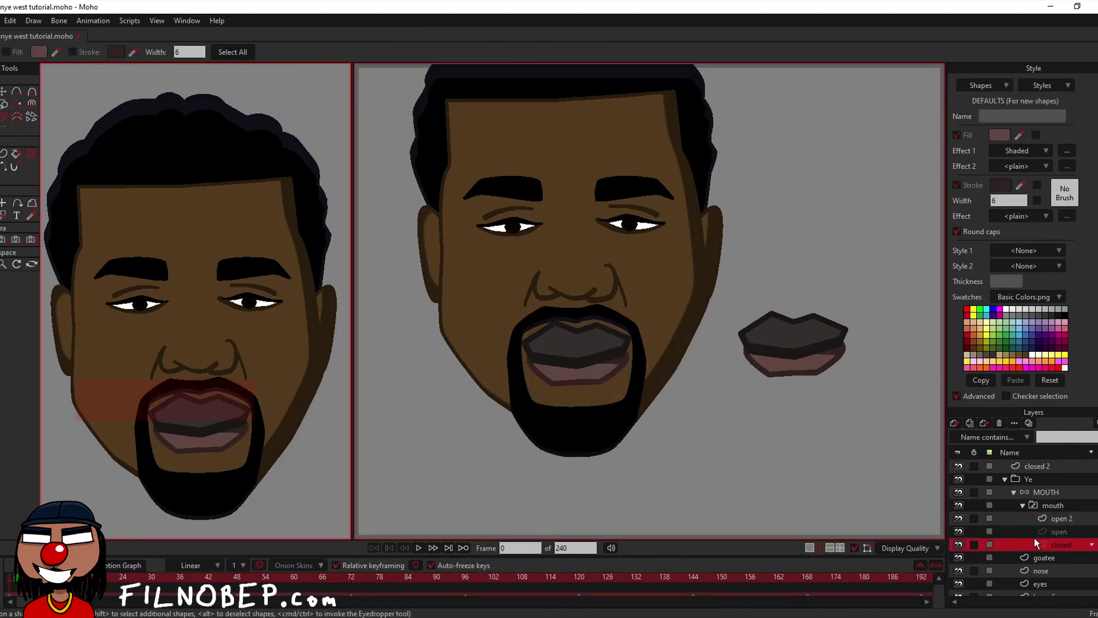
{"action": "left_click", "coordinate": [1021, 506]}
{"action": "left_click", "coordinate": [1013, 465]}
{"action": "left_click", "coordinate": [999, 423]}
Step: Switch the mouth to its closed shape and draw a black ellipse just below the lower lip on the goatee layer
{"action": "left_click", "coordinate": [1030, 505]}
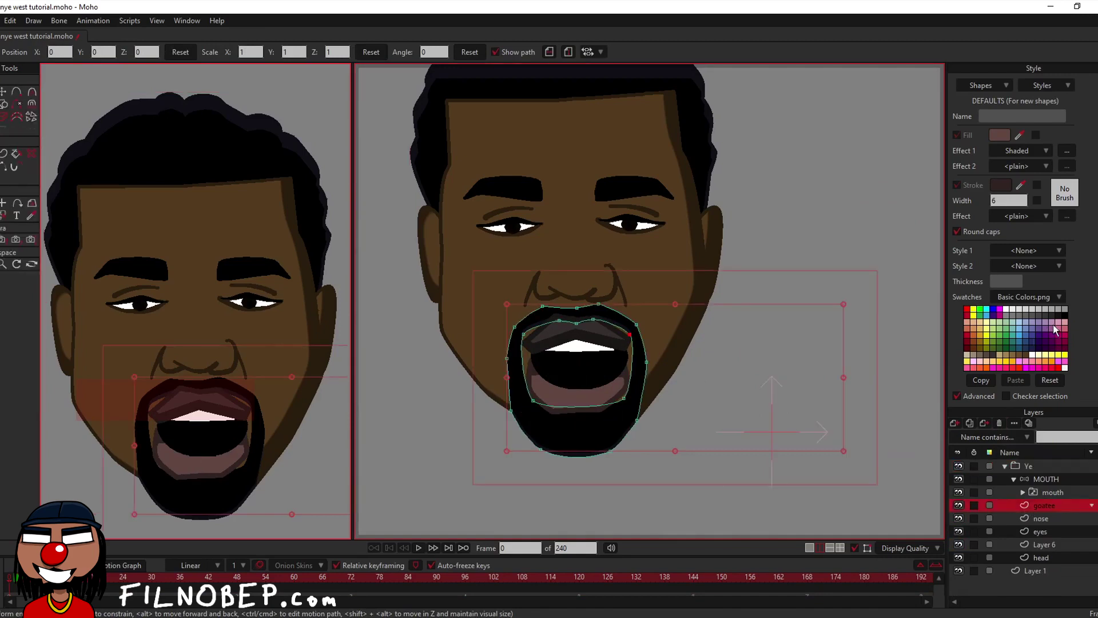
{"action": "key", "text": "i"}
{"action": "left_click", "coordinate": [3, 103]}
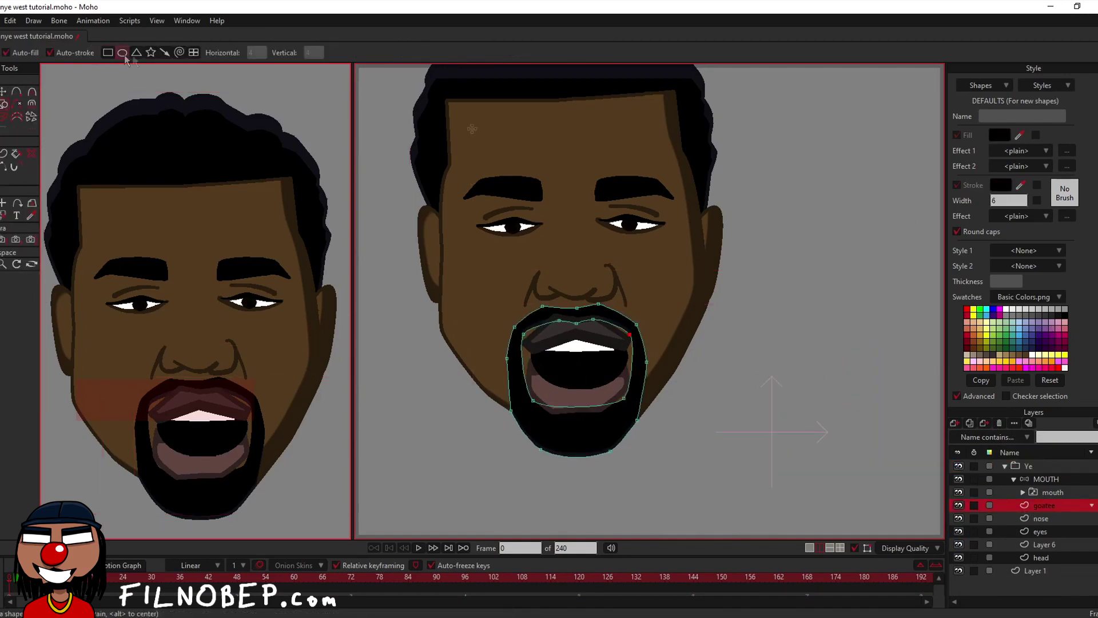
{"action": "right_click", "coordinate": [1035, 495]}
{"action": "left_click", "coordinate": [1066, 536]}
{"action": "left_click", "coordinate": [1039, 507]}
{"action": "mouse_move", "coordinate": [541, 347]}
{"action": "left_mouse_down"}
{"action": "mouse_move", "coordinate": [566, 374]}
{"action": "mouse_move", "coordinate": [615, 387]}
{"action": "left_mouse_up"}
Step: Reshape the black ellipse into a small pointed soul patch by changing its points' curvature and position
{"action": "key", "text": "t"}
{"action": "key", "text": "c"}
{"action": "left_click_drag", "start_coordinate": [546, 369], "coordinate": [509, 378]}
{"action": "left_click_drag", "start_coordinate": [610, 369], "coordinate": [436, 369]}
{"action": "key", "text": "t"}
{"action": "mouse_move", "coordinate": [615, 365]}
{"action": "left_mouse_down"}
{"action": "mouse_move", "coordinate": [559, 375]}
{"action": "mouse_move", "coordinate": [579, 366]}
{"action": "mouse_move", "coordinate": [626, 375]}
{"action": "left_mouse_up"}
{"action": "key", "text": "ctrl+z"}
{"action": "left_click_drag", "start_coordinate": [692, 359], "coordinate": [692, 350]}
{"action": "key", "text": "c"}
{"action": "left_click_drag", "start_coordinate": [607, 389], "coordinate": [578, 394]}
{"action": "key", "text": "t"}
Step: Collapse the MOUTH and Ye groups and delete Layer 1
{"action": "left_click", "coordinate": [1042, 495]}
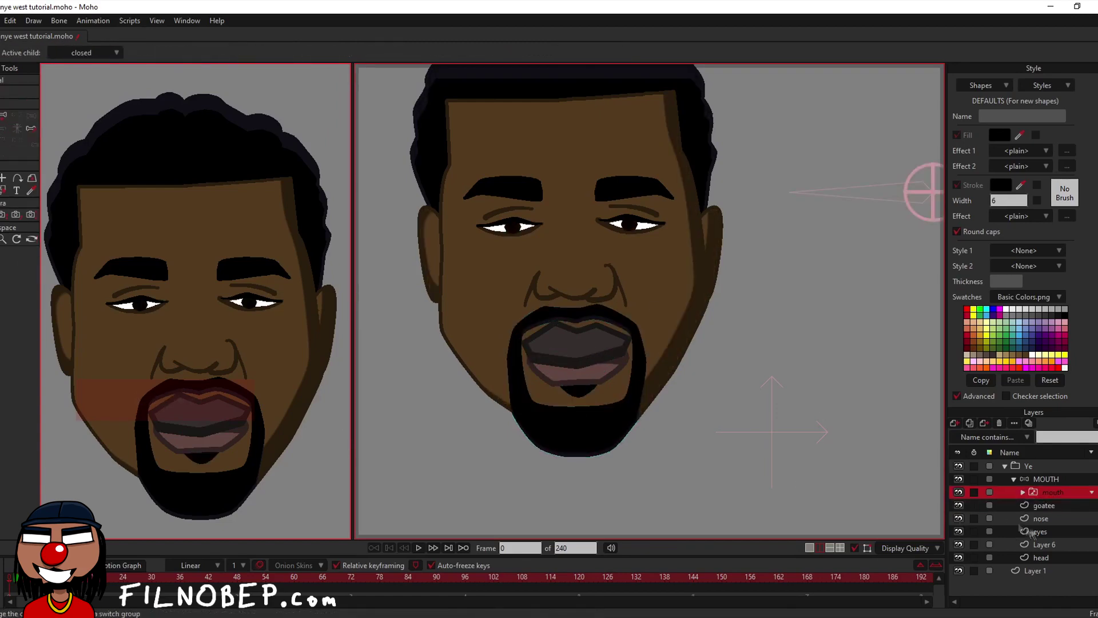
{"action": "left_click", "coordinate": [1014, 479]}
{"action": "left_click", "coordinate": [1005, 466]}
{"action": "left_click", "coordinate": [1009, 479]}
{"action": "left_click", "coordinate": [997, 426]}
Step: Play the timeline to check the head for leftover animation, then rewind to frame 0
{"action": "key", "text": "space"}
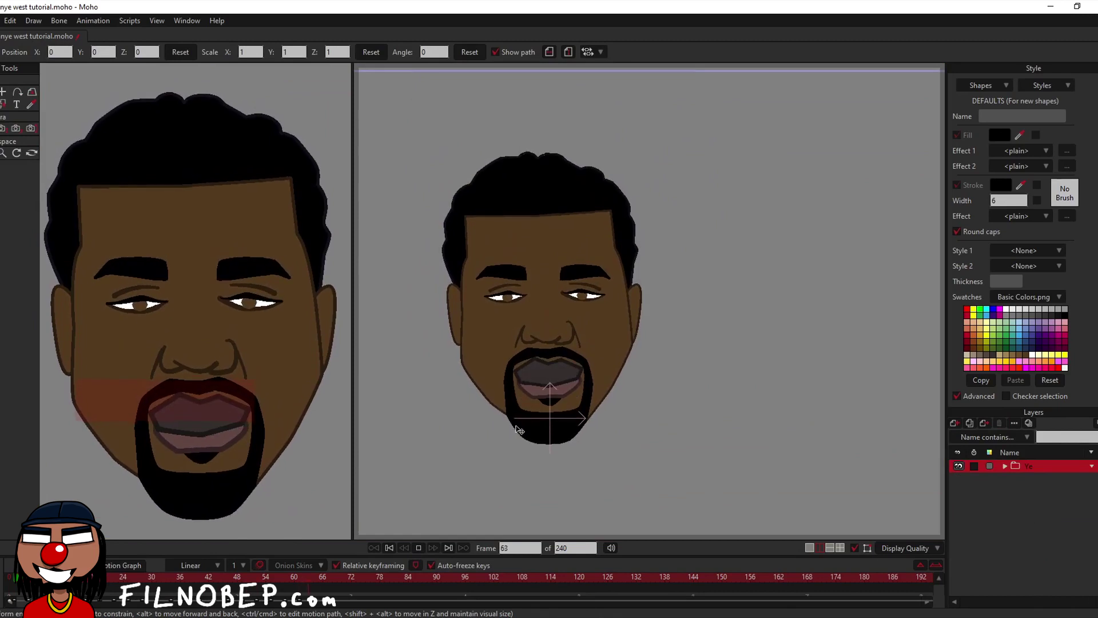
{"action": "left_click", "coordinate": [388, 550]}
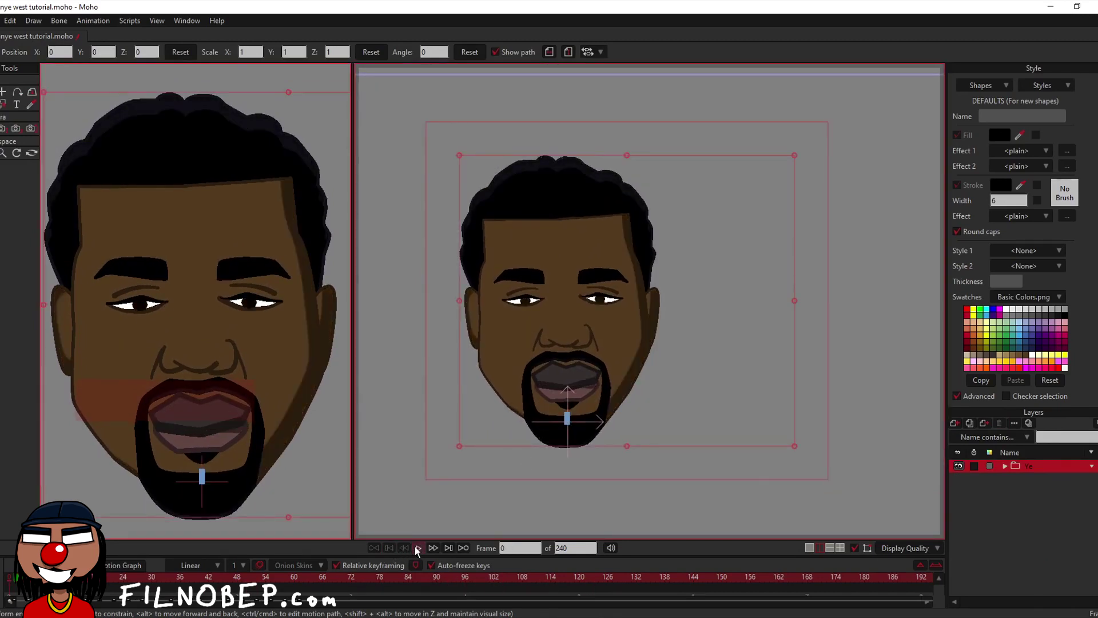
{"action": "left_click", "coordinate": [414, 547]}
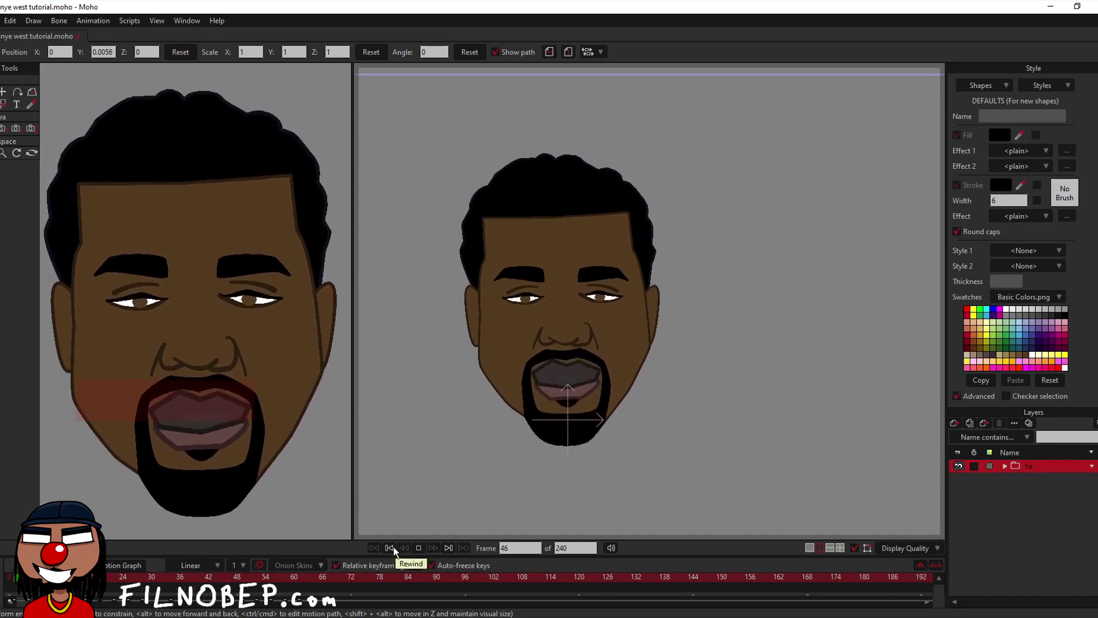
{"action": "left_click", "coordinate": [392, 546]}
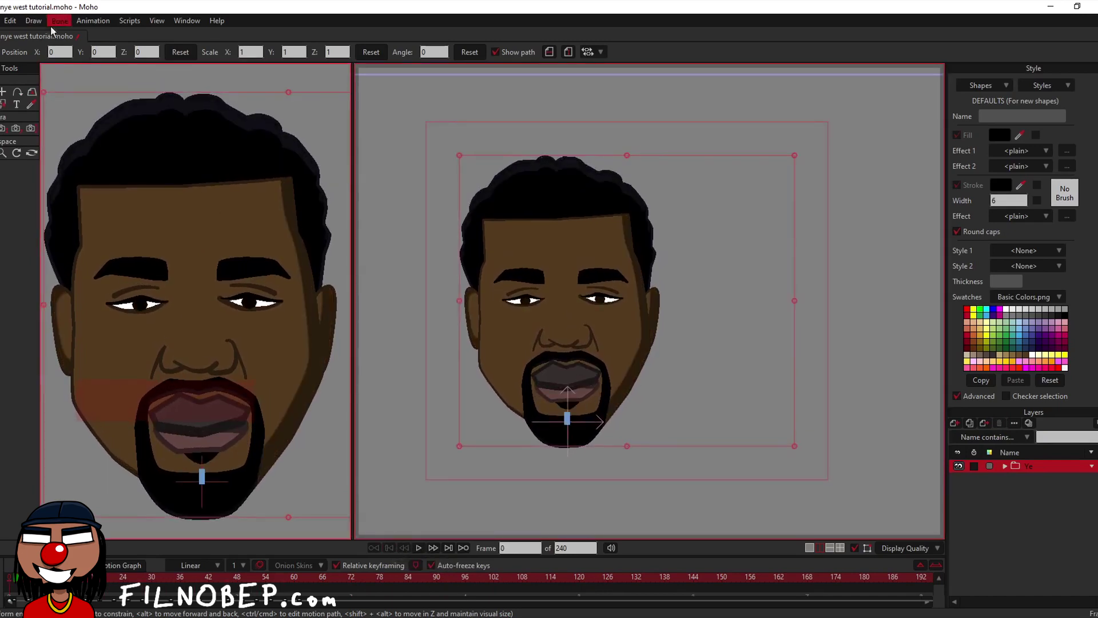
Step: Clear the animation from the Ye layer including its sub-layers, then play the timeline and rewind to frame 0
{"action": "left_click", "coordinate": [90, 22]}
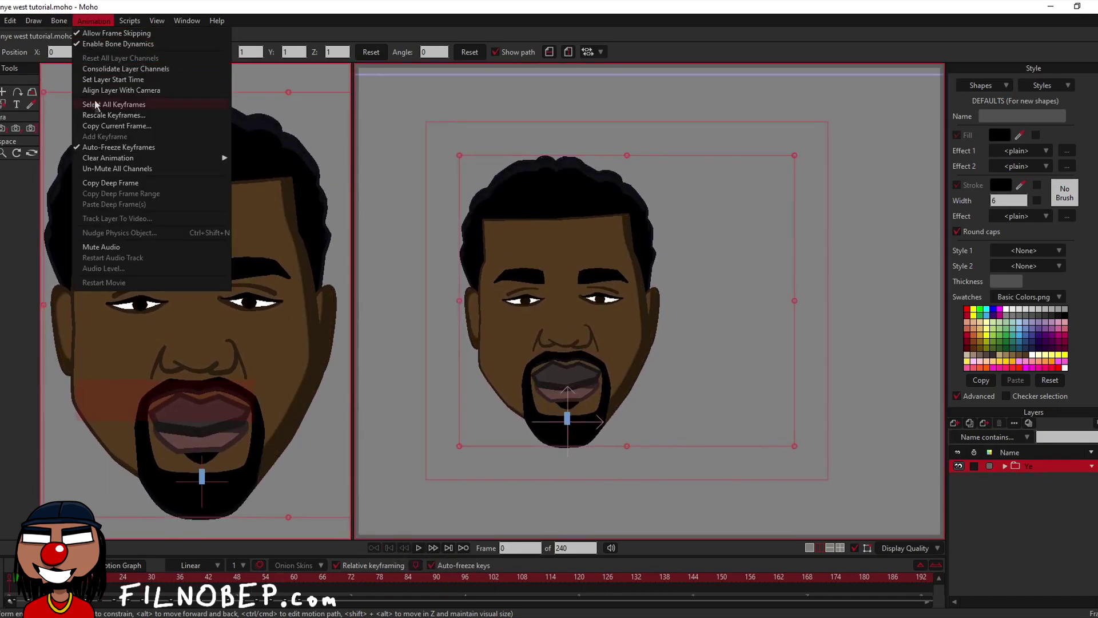
{"action": "mouse_move", "coordinate": [111, 162]}
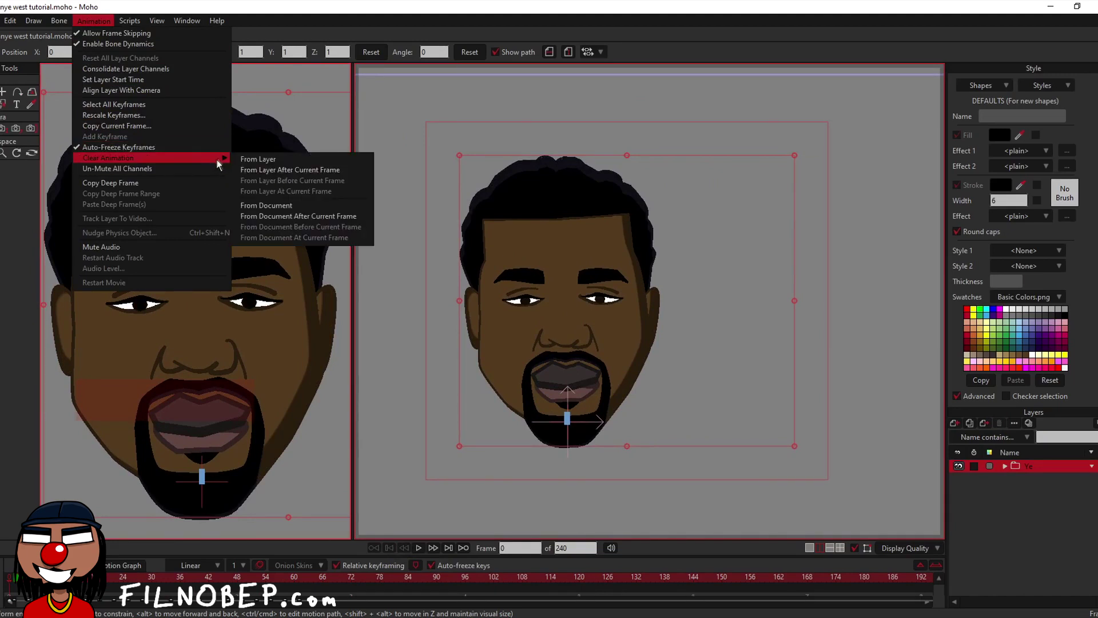
{"action": "left_click", "coordinate": [269, 163]}
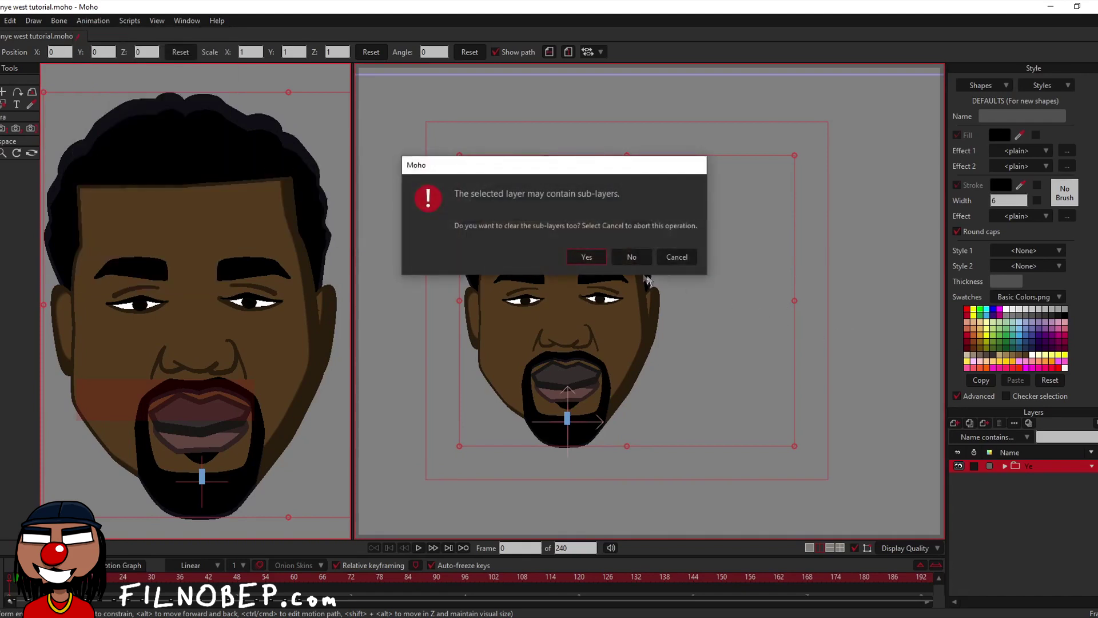
{"action": "left_click", "coordinate": [589, 257]}
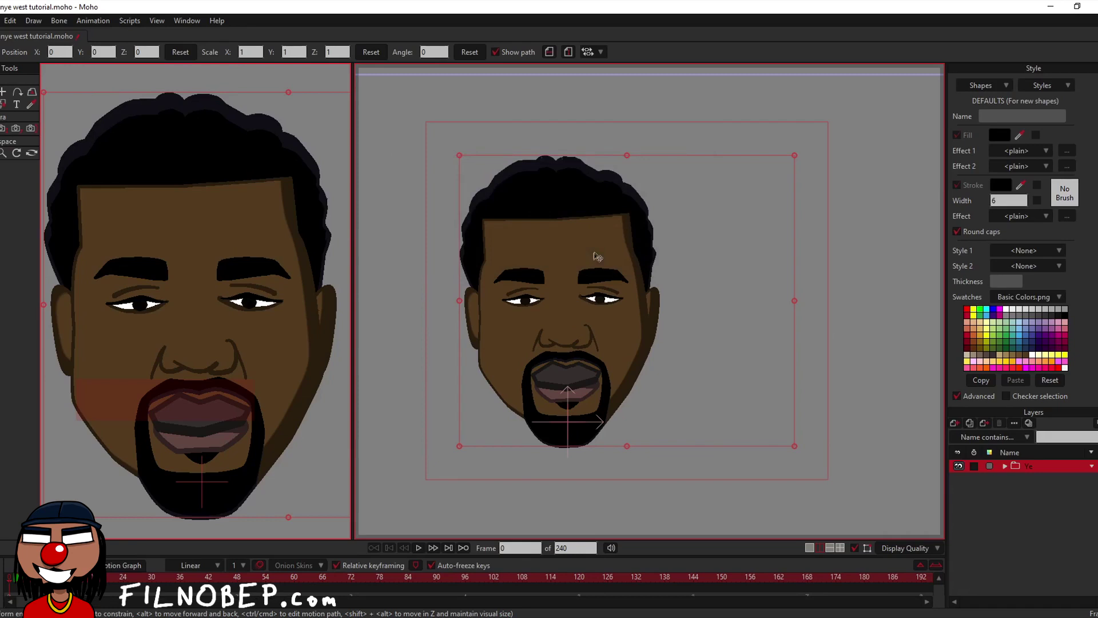
{"action": "left_click", "coordinate": [419, 547]}
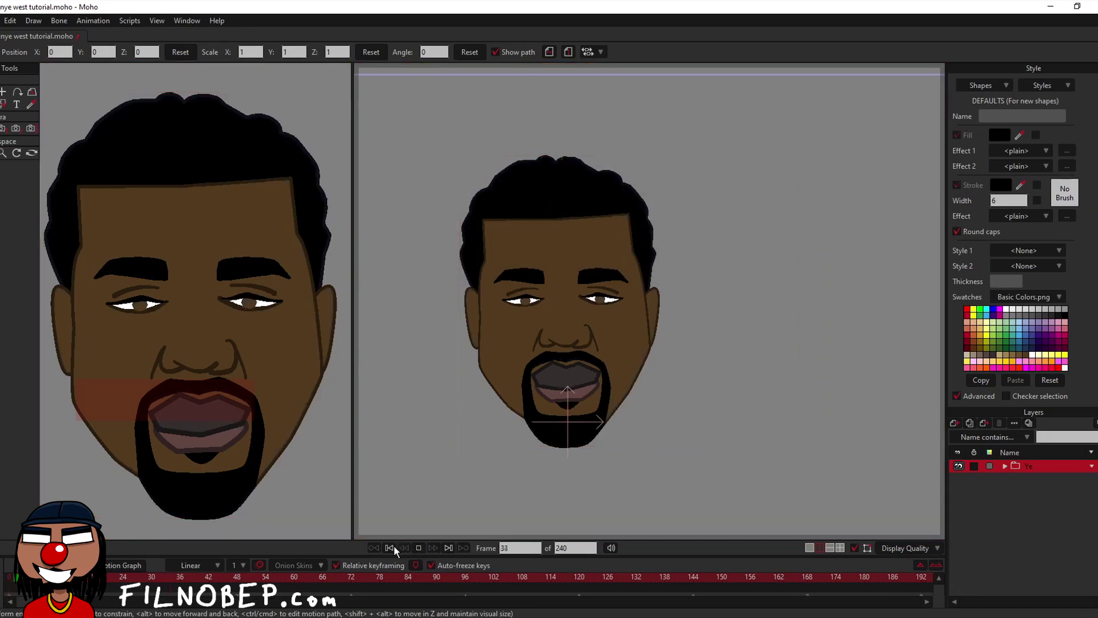
{"action": "left_click", "coordinate": [392, 547]}
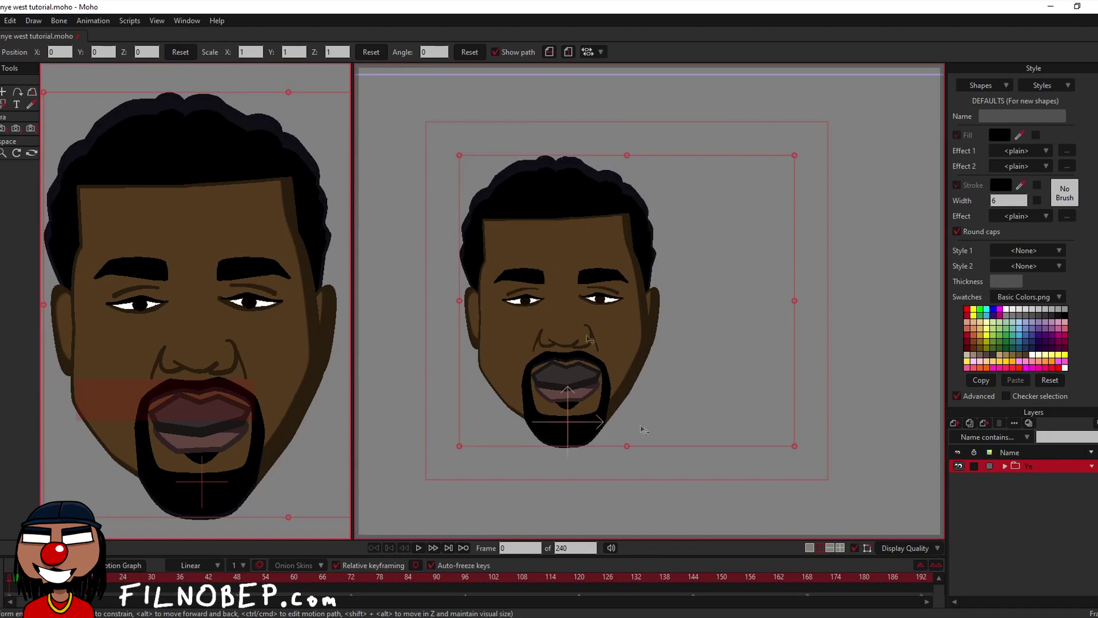
Step: Save the project under its current file name
{"action": "left_click", "coordinate": [1, 21]}
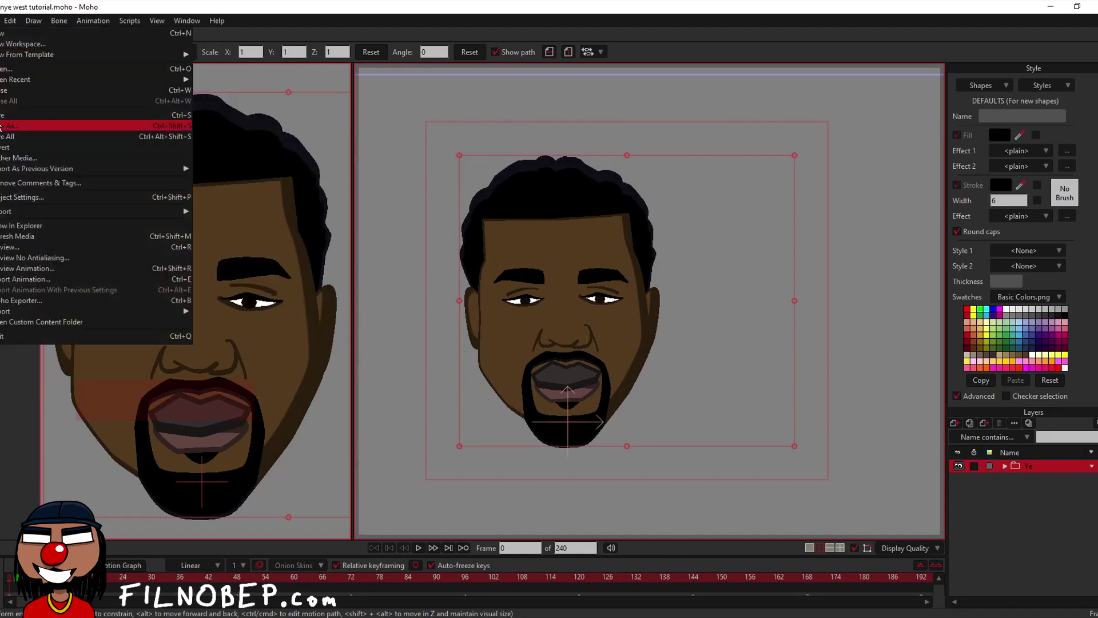
{"action": "left_click", "coordinate": [2, 116]}
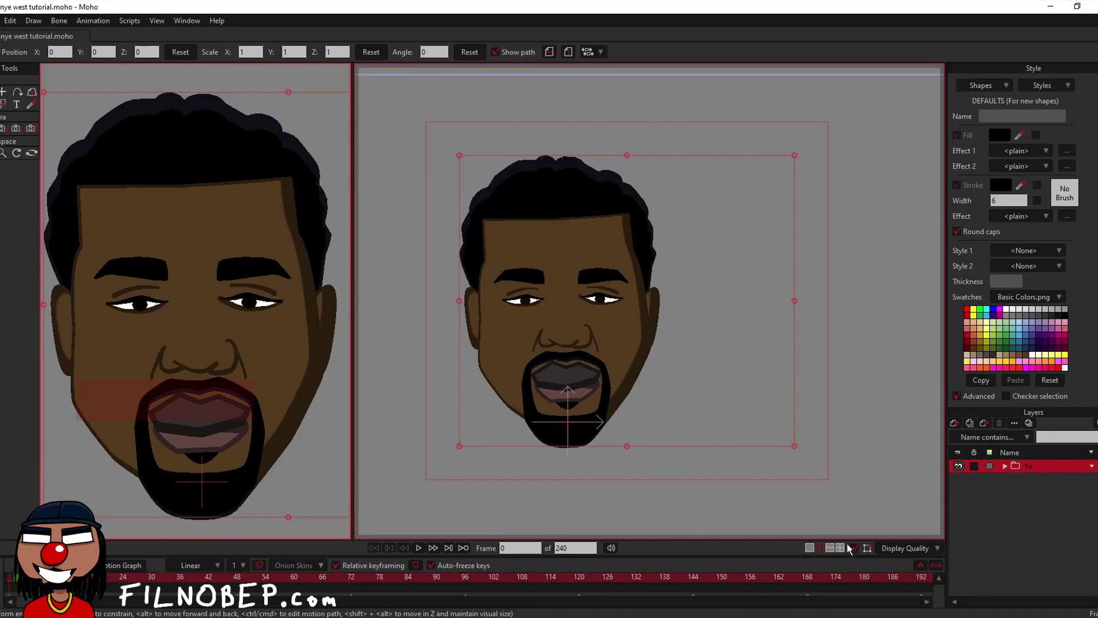